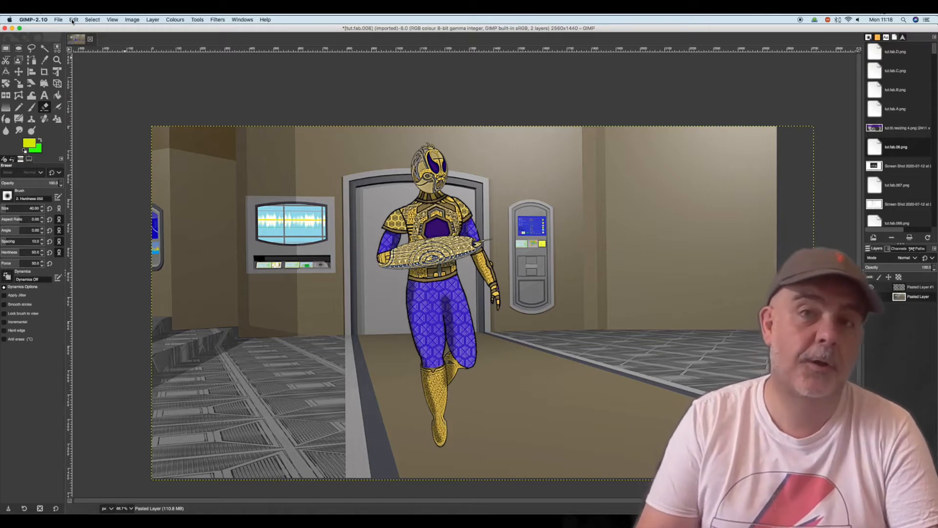
# Copy the corridor background layer and paste it as a new layer between the background and the figure.
pyautogui.click(74, 19)
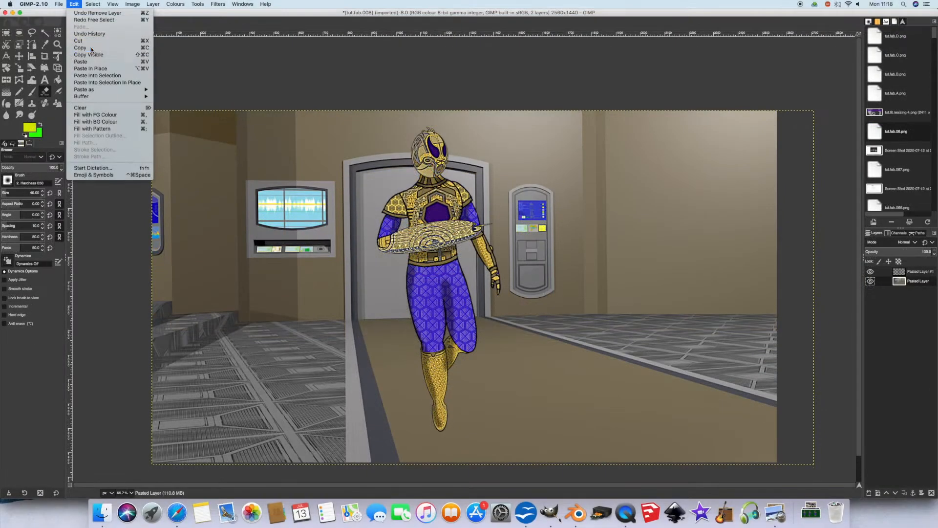
pyautogui.click(91, 48)
pyautogui.click(74, 4)
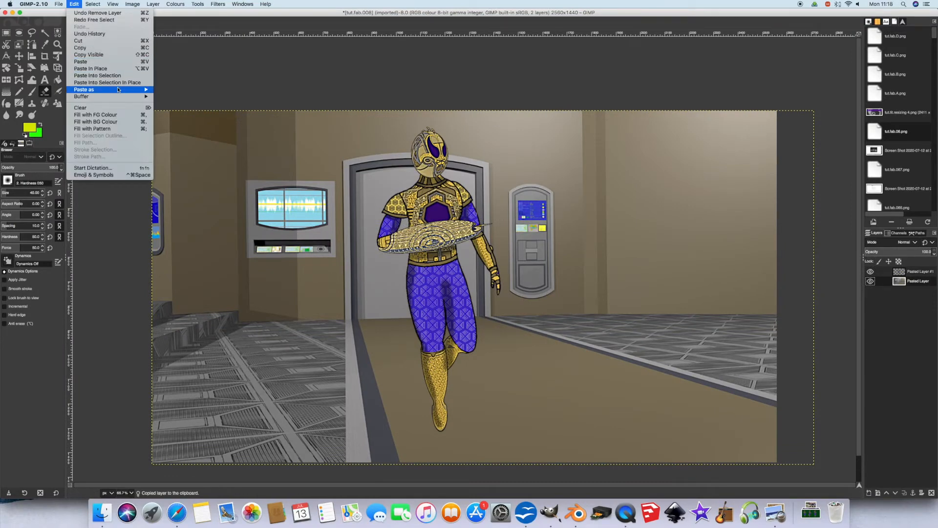
pyautogui.moveTo(118, 89)
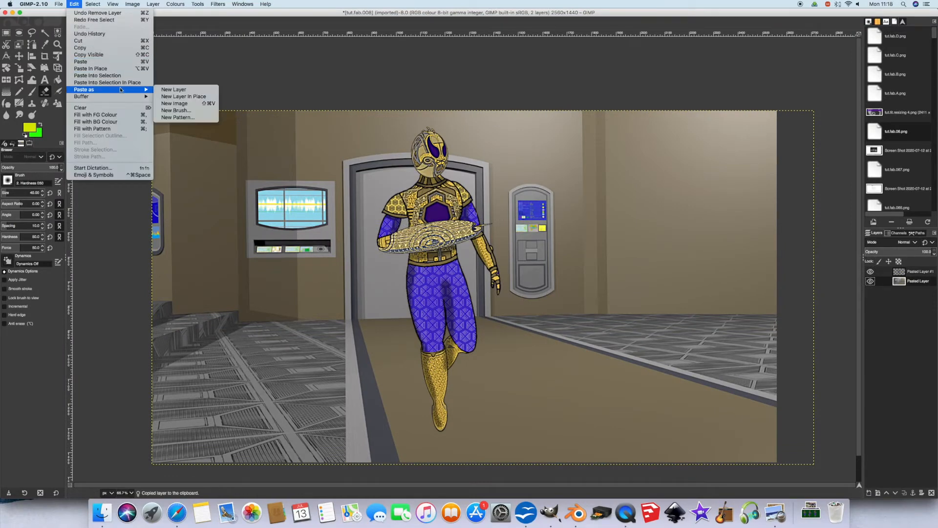
pyautogui.click(200, 90)
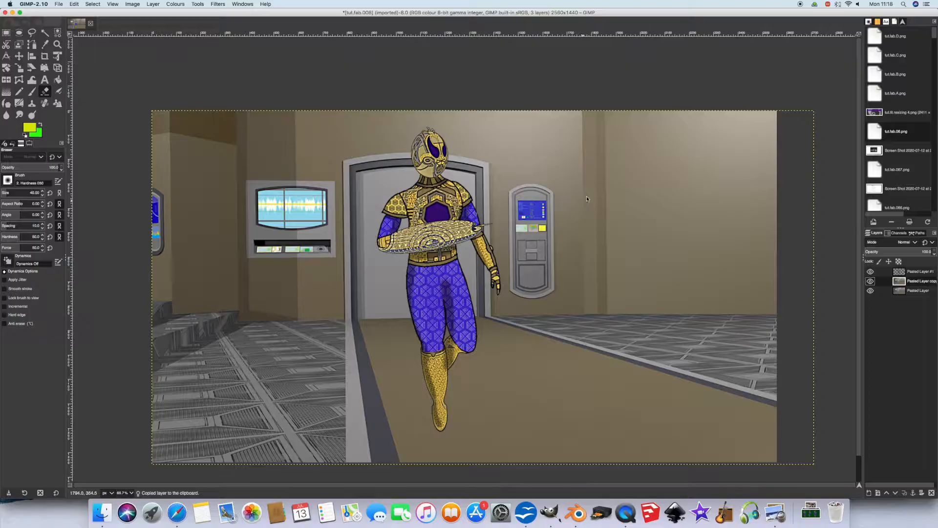
# Darken the bottom background layer with Brightness-Contrast, setting the brightness to -76.
pyautogui.click(913, 290)
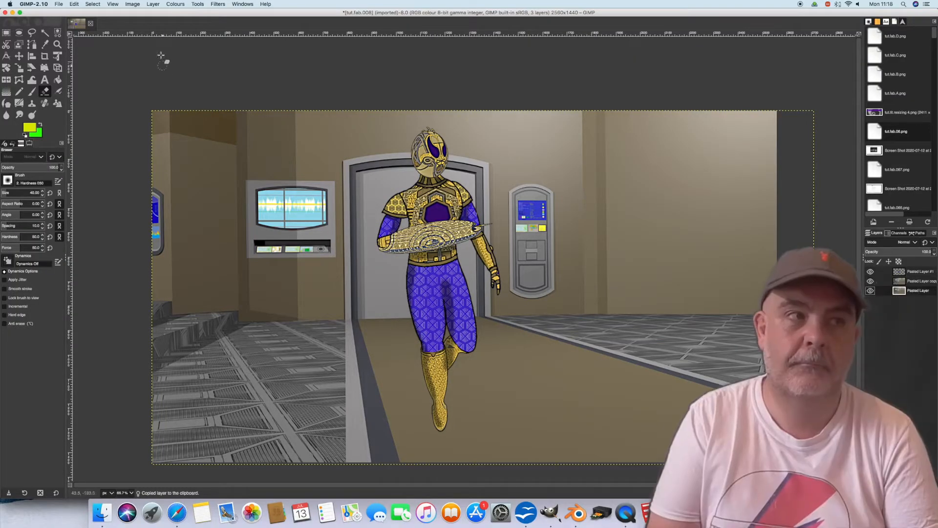
pyautogui.click(175, 4)
pyautogui.click(196, 61)
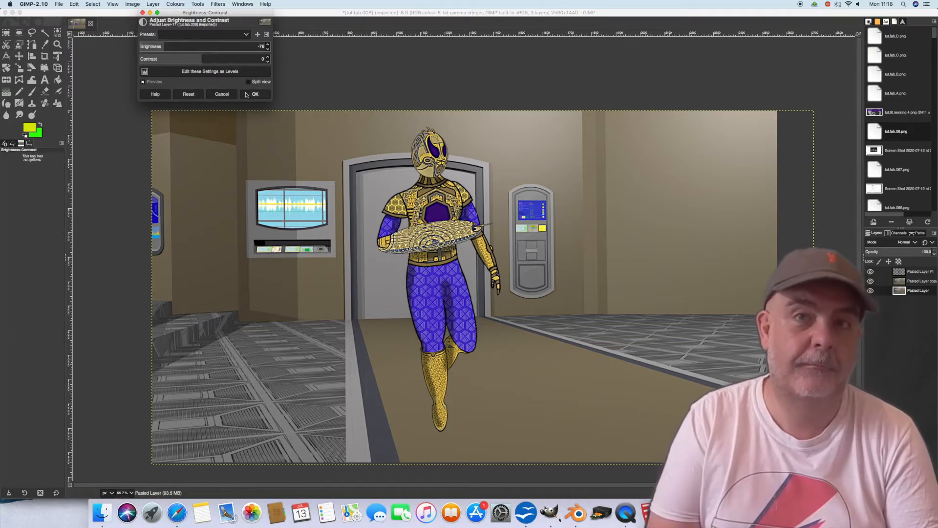
pyautogui.click(255, 94)
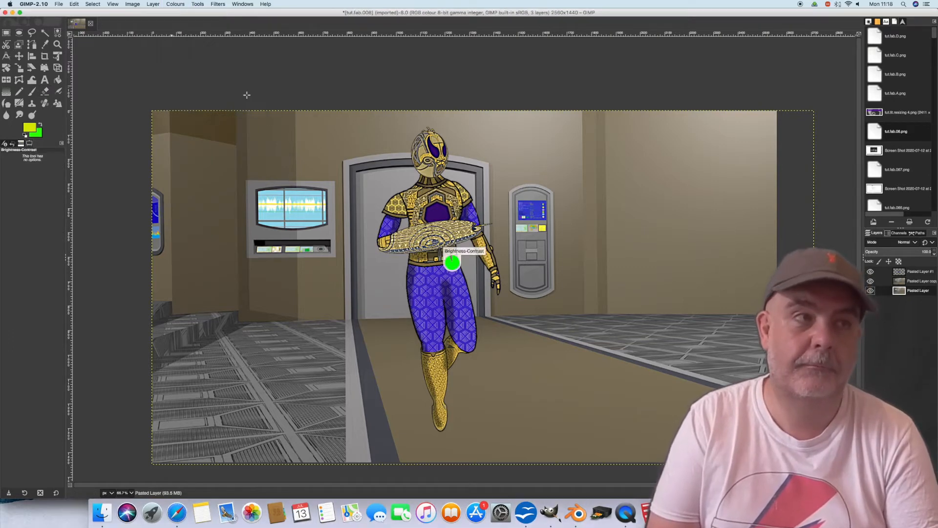
# Erase a shadow from the figure's foot across the floor on the background copy, using the Eraser with the 2. Hardness 050 brush.
pyautogui.click(920, 281)
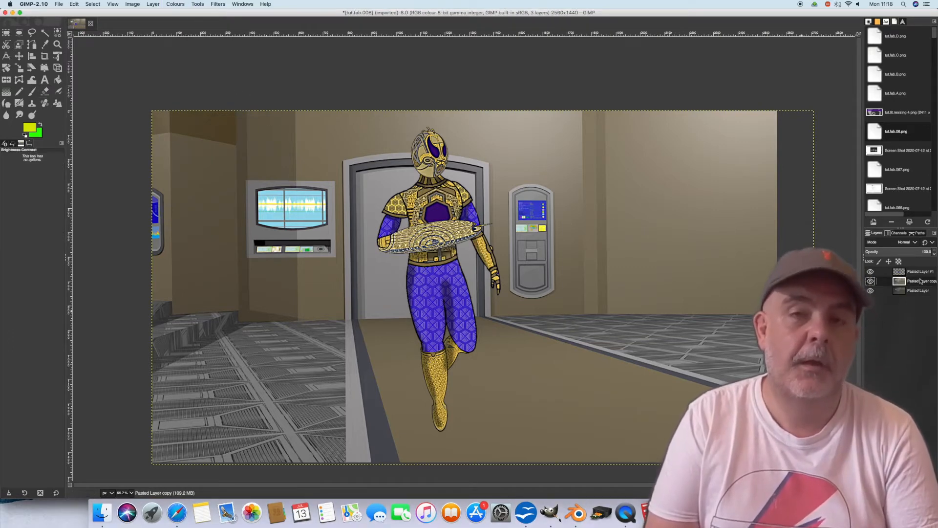
pyautogui.click(46, 92)
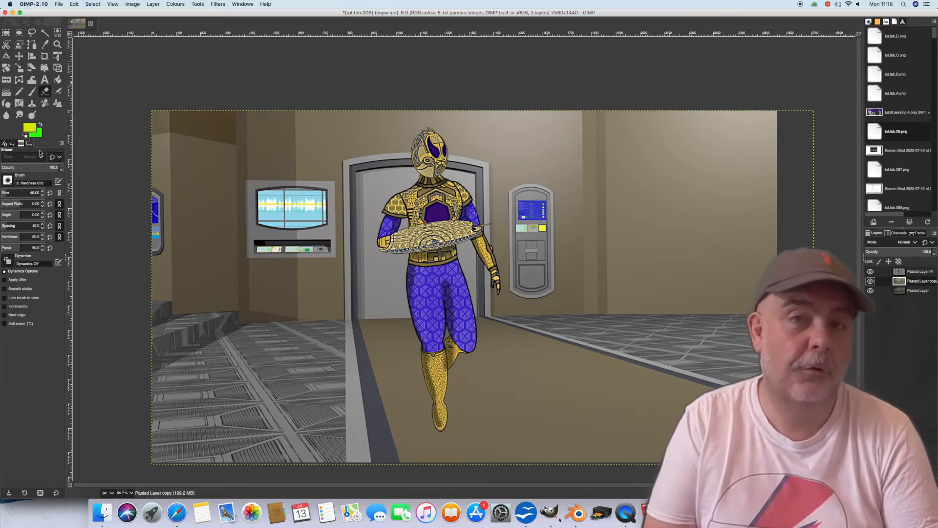
pyautogui.click(8, 179)
pyautogui.click(16, 201)
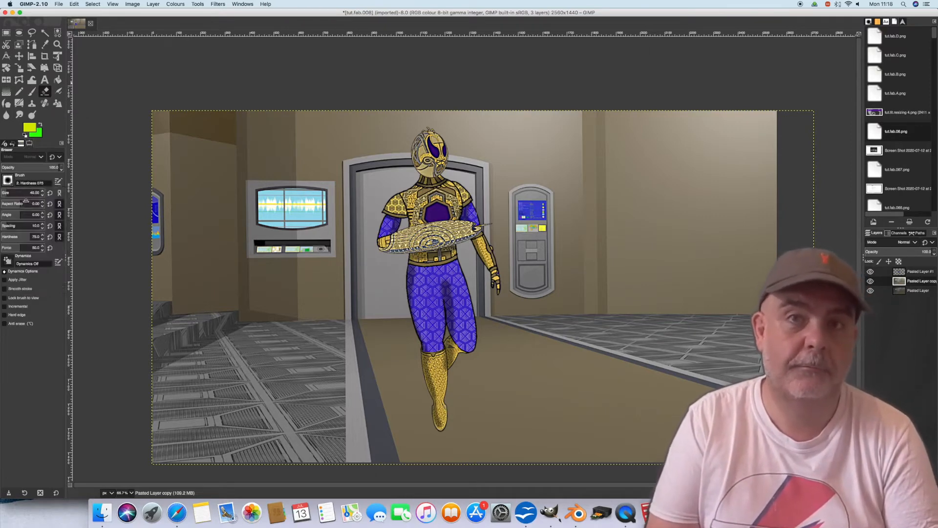
pyautogui.click(8, 180)
pyautogui.click(16, 202)
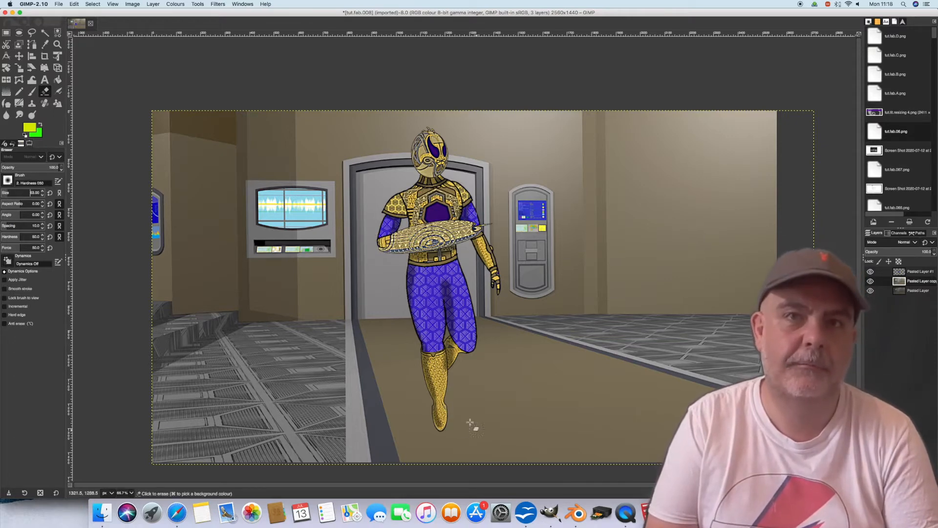
pyautogui.moveTo(447, 425)
pyautogui.mouseDown()
pyautogui.moveTo(611, 365)
pyautogui.moveTo(453, 412)
pyautogui.moveTo(460, 402)
pyautogui.mouseUp()
pyautogui.moveTo(566, 372)
pyautogui.mouseDown()
pyautogui.moveTo(603, 385)
pyautogui.moveTo(554, 377)
pyautogui.moveTo(617, 342)
pyautogui.moveTo(593, 371)
pyautogui.moveTo(547, 375)
pyautogui.moveTo(622, 343)
pyautogui.moveTo(614, 360)
pyautogui.moveTo(623, 372)
pyautogui.moveTo(589, 374)
pyautogui.moveTo(621, 380)
pyautogui.moveTo(614, 370)
pyautogui.moveTo(638, 338)
pyautogui.mouseUp()
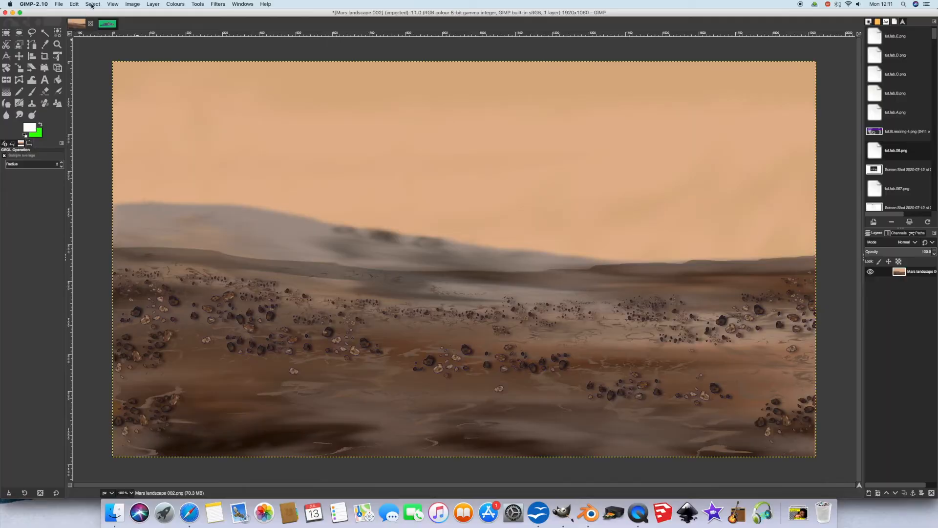
# Copy the entire Mars landscape and paste it as a new image.
pyautogui.click(91, 4)
pyautogui.click(97, 13)
pyautogui.click(74, 4)
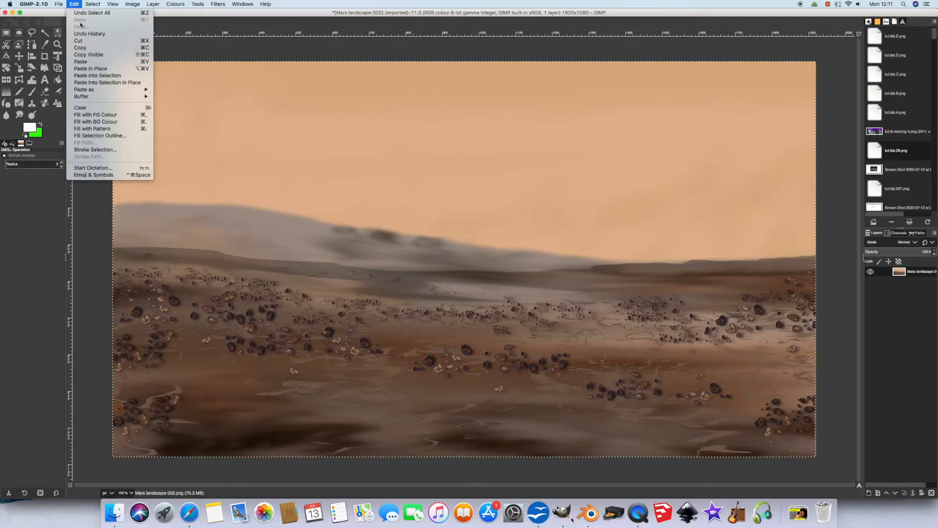
pyautogui.click(80, 48)
pyautogui.click(75, 4)
pyautogui.moveTo(108, 90)
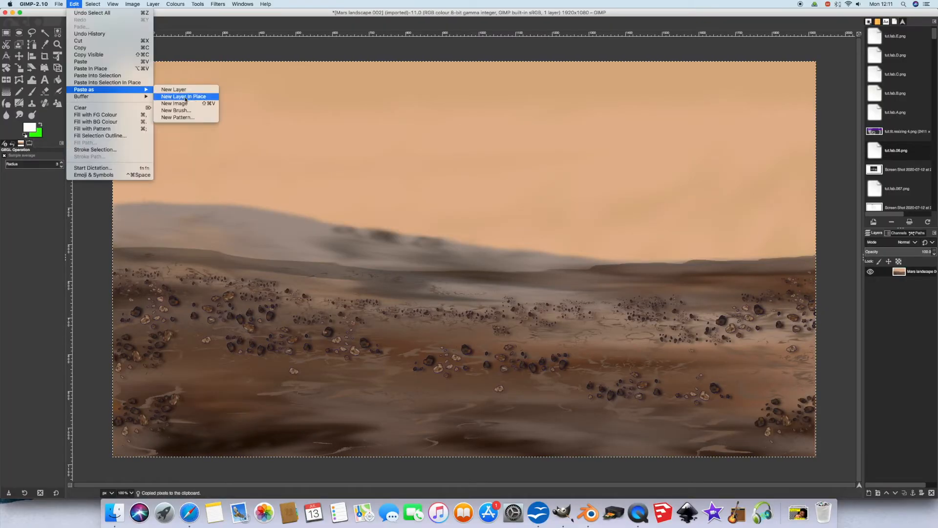
pyautogui.click(184, 105)
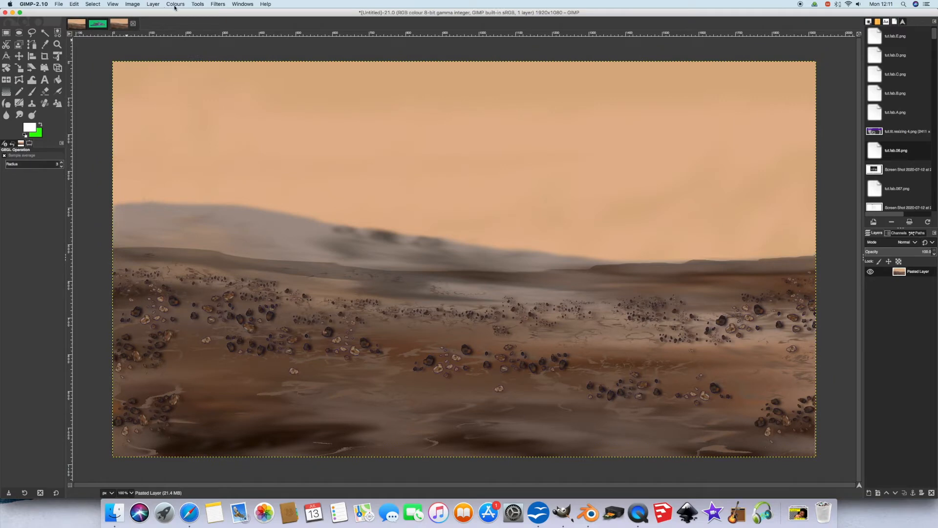
# Darken the pasted landscape by lowering its brightness with Brightness-Contrast.
pyautogui.click(174, 4)
pyautogui.click(185, 64)
pyautogui.click(157, 46)
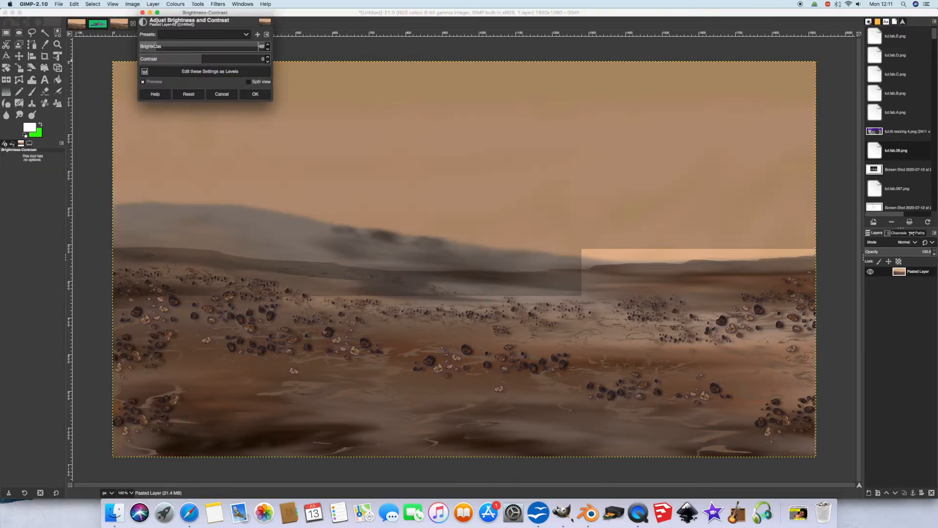
pyautogui.click(254, 94)
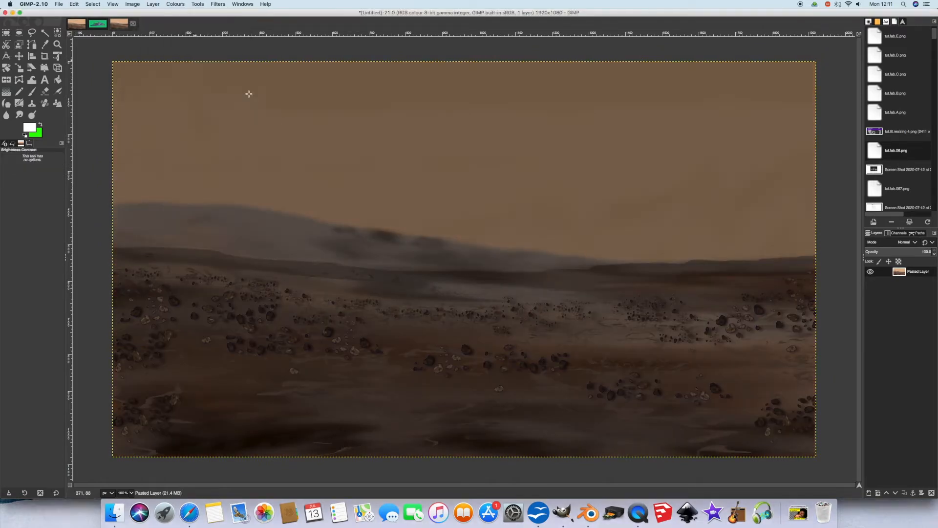
# Select the green background around the spaceship with Fuzzy Select and copy it.
pyautogui.click(98, 24)
pyautogui.click(44, 33)
pyautogui.click(345, 161)
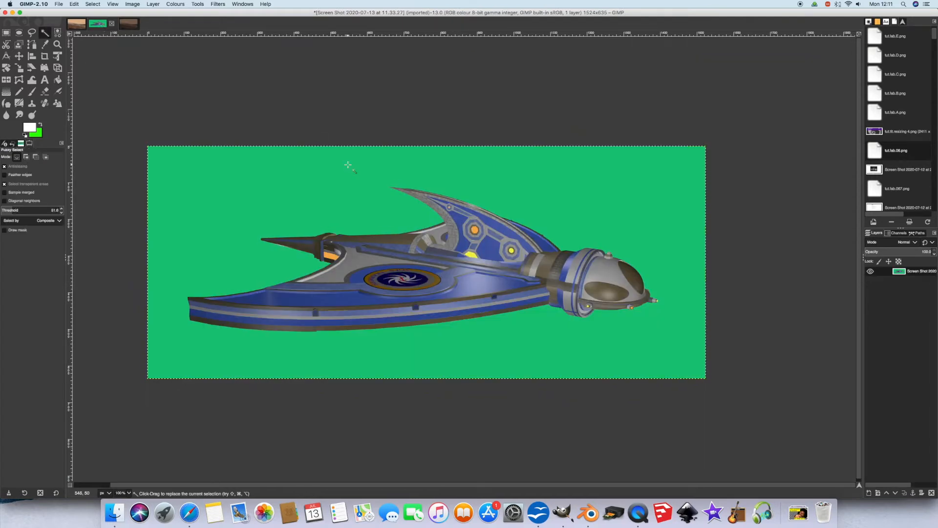
pyautogui.click(73, 5)
pyautogui.click(86, 49)
# Paste the green cut-out as a new layer in the darkened landscape and move it about 42 px left and 330 px down.
pyautogui.click(129, 24)
pyautogui.click(74, 4)
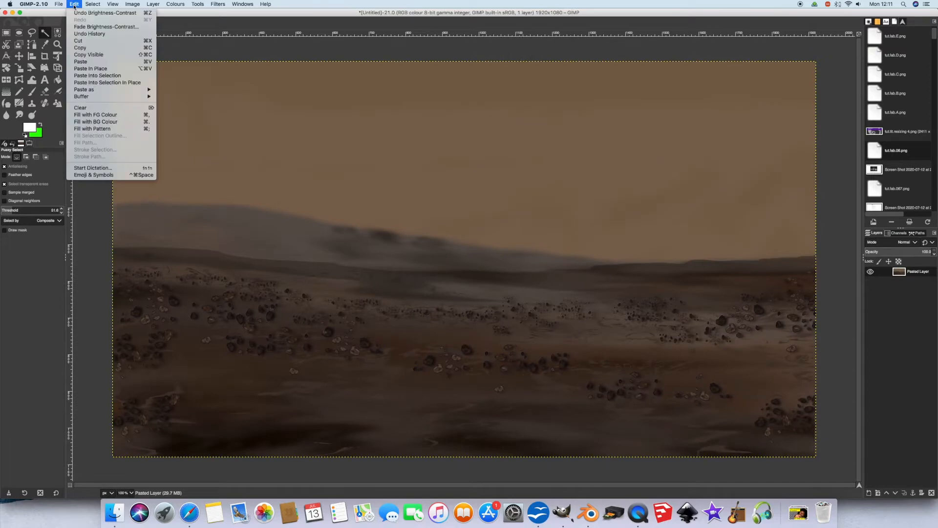
pyautogui.moveTo(141, 89)
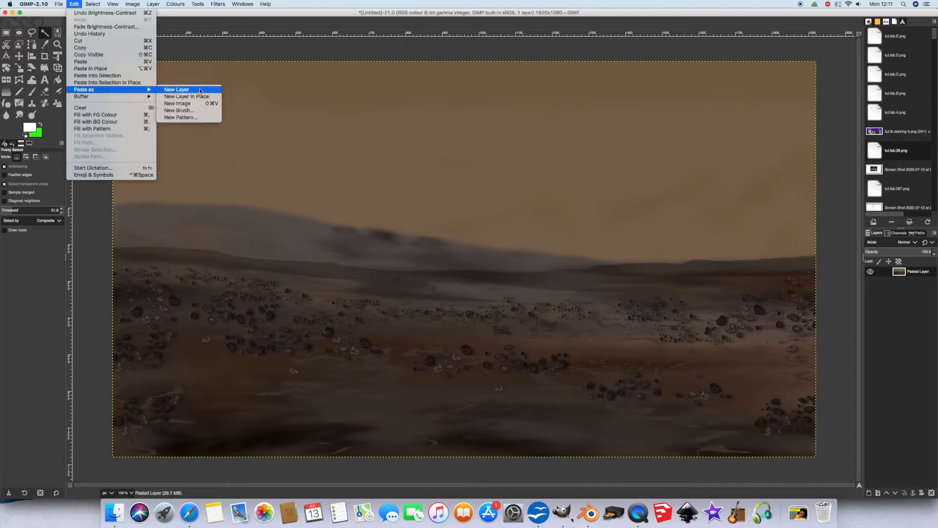
pyautogui.click(200, 91)
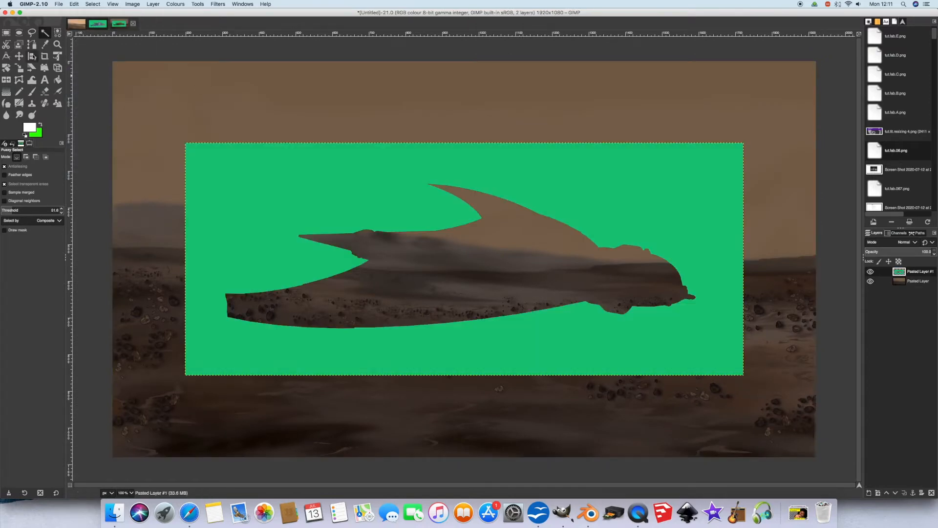
pyautogui.click(20, 56)
pyautogui.moveTo(346, 168); pyautogui.dragTo(331, 289)
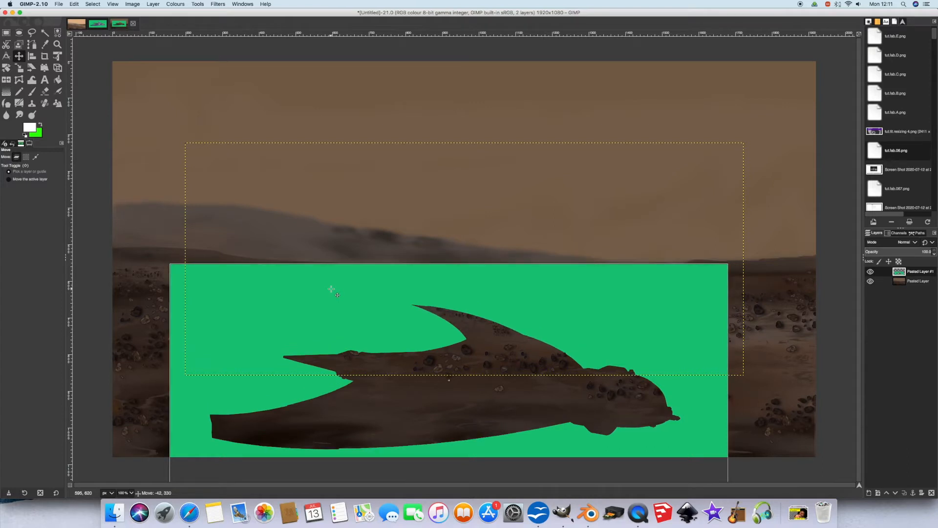
pyautogui.moveTo(331, 288); pyautogui.dragTo(331, 288)
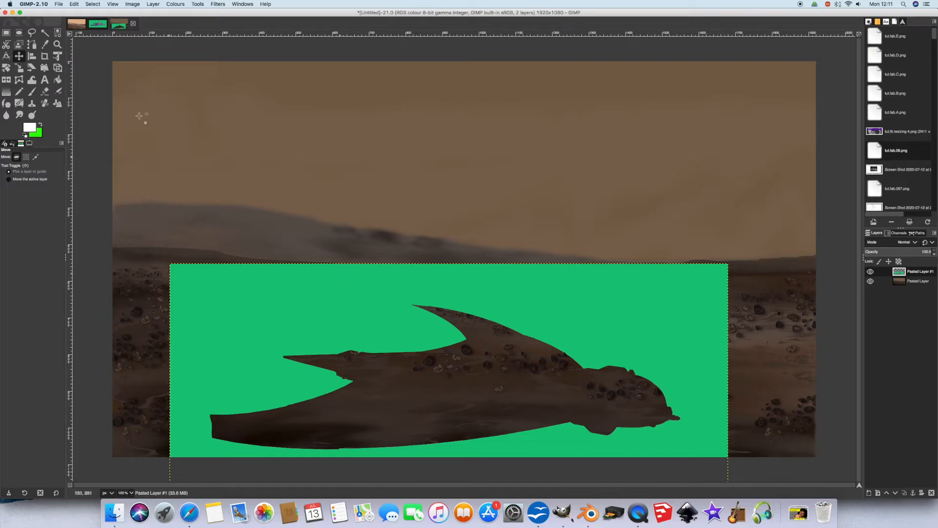
# Copy everything visible in the darkened landscape and paste it as a new layer in the original Mars landscape image.
pyautogui.click(93, 5)
pyautogui.click(93, 15)
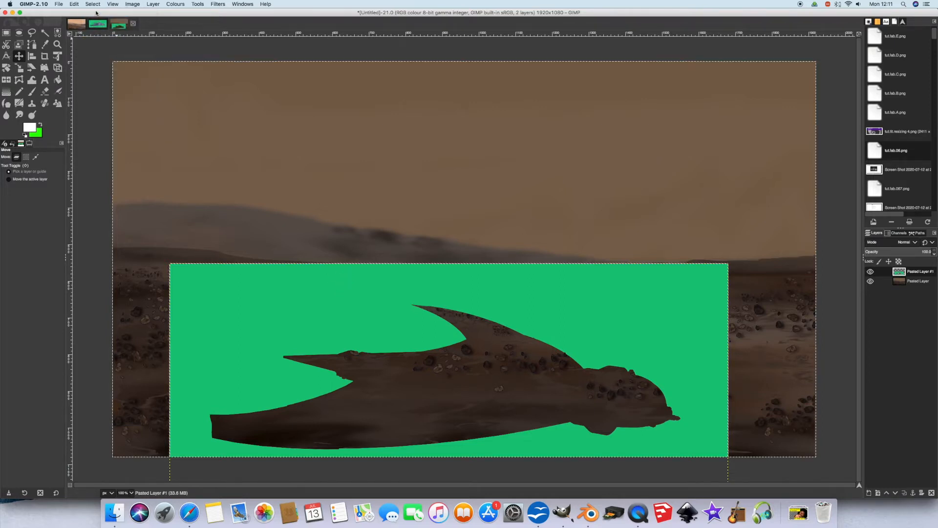
pyautogui.click(74, 4)
pyautogui.click(113, 55)
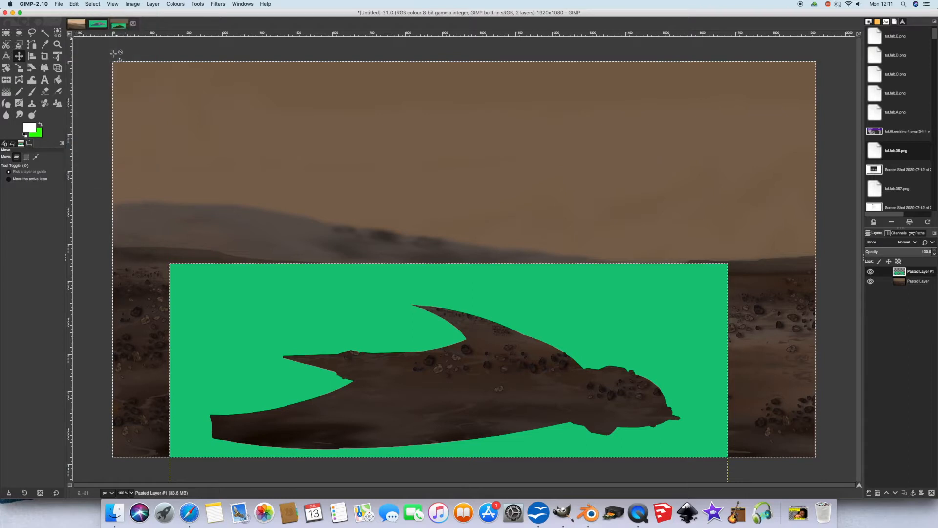
pyautogui.click(75, 25)
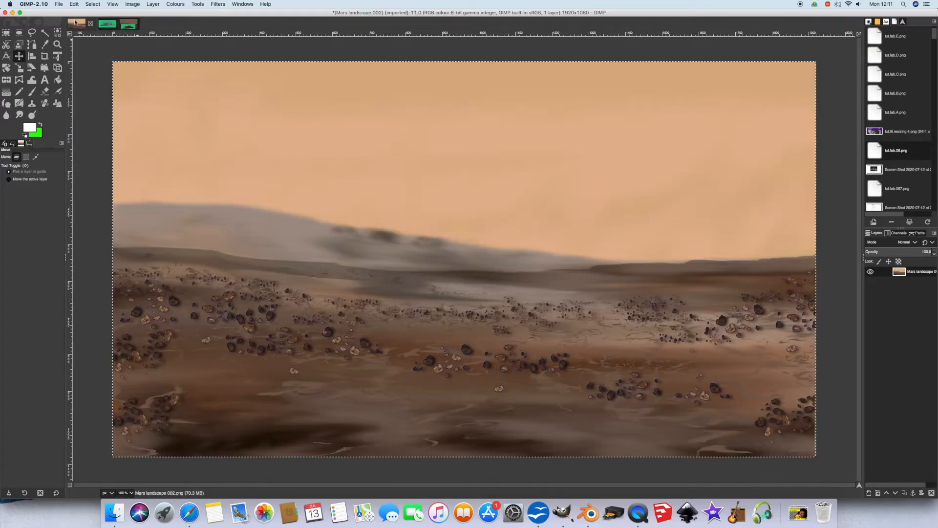
pyautogui.click(74, 4)
pyautogui.moveTo(123, 90)
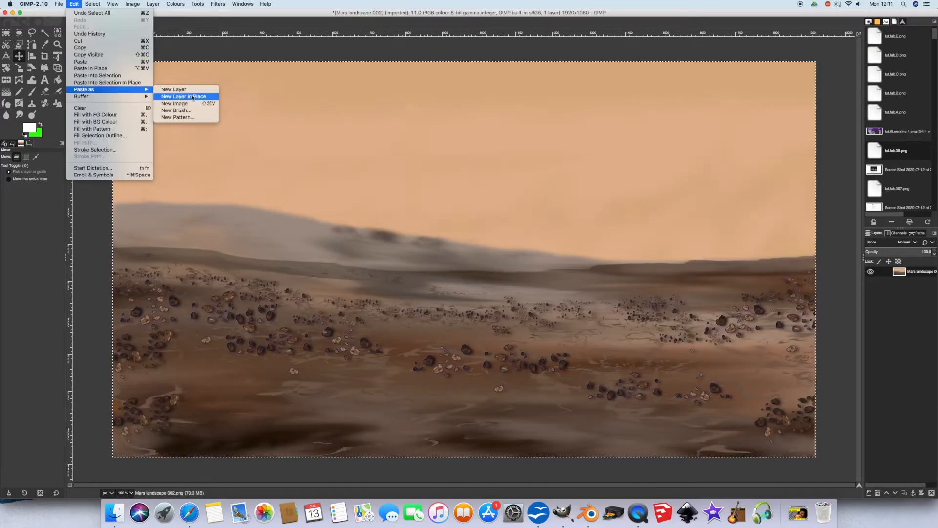
pyautogui.click(192, 91)
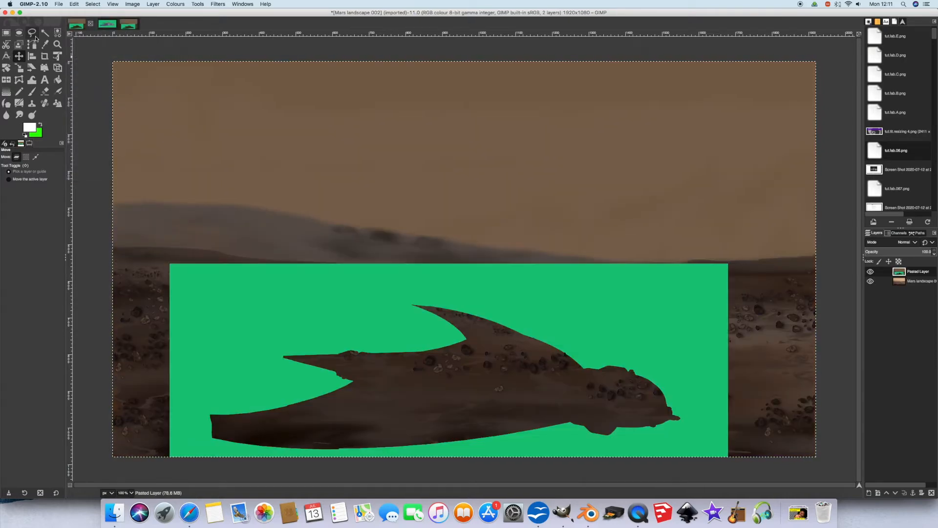
# Outline the area surrounding the green rectangle with Free Select, cutting just inside its edges, and clear it from the pasted layer.
pyautogui.press('f')
pyautogui.click(103, 50)
pyautogui.click(100, 464)
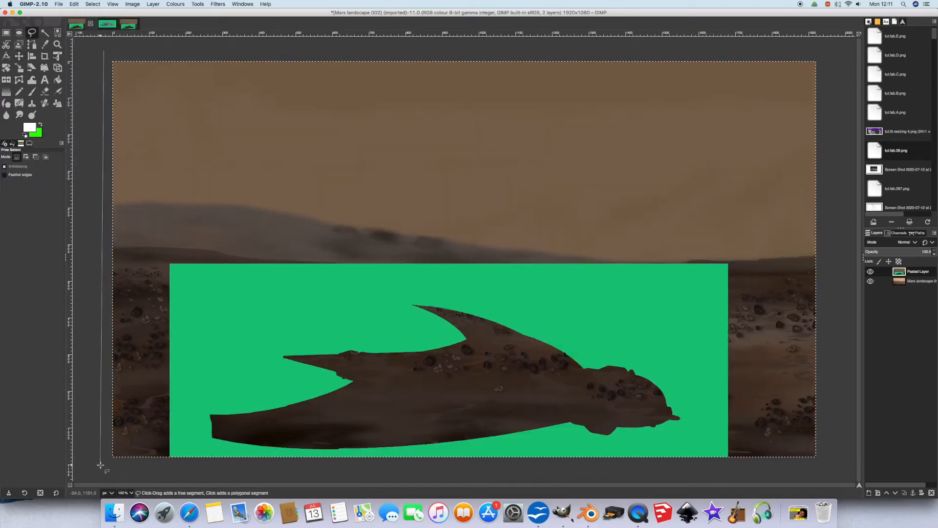
pyautogui.click(189, 471)
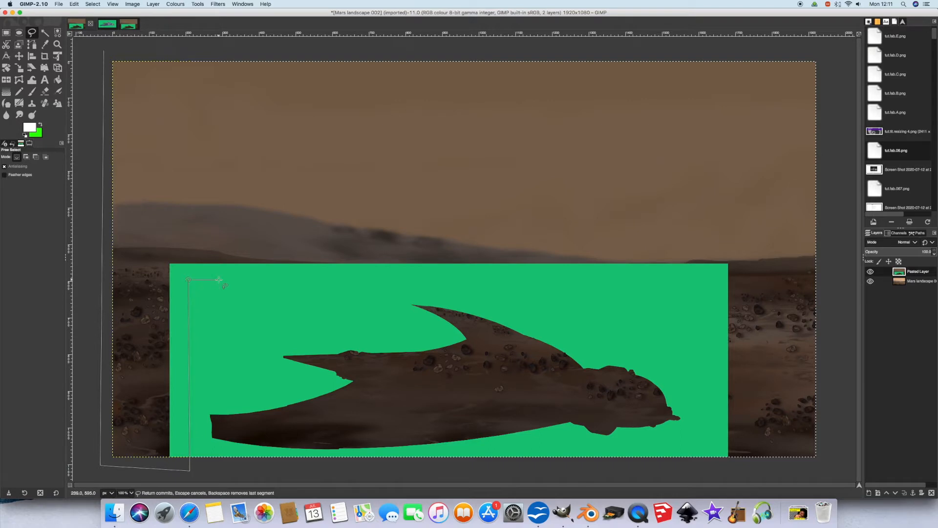
pyautogui.click(710, 468)
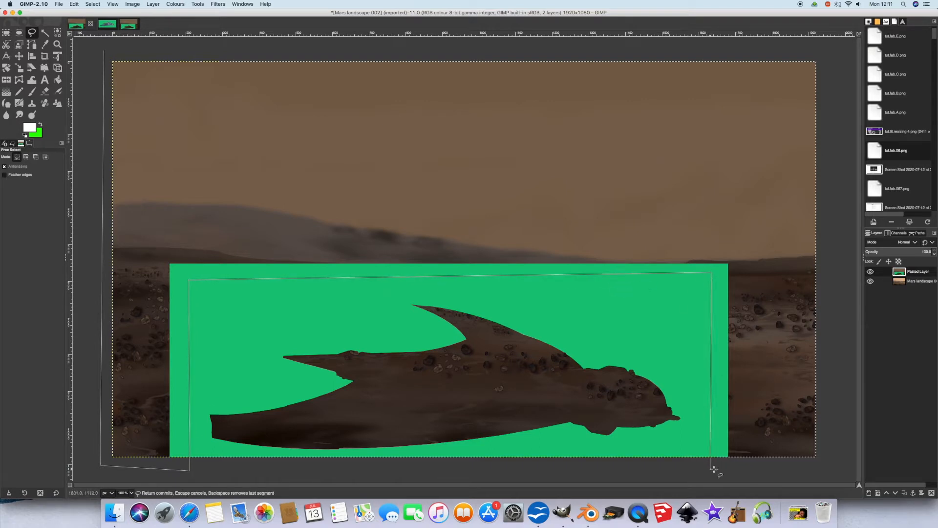
pyautogui.click(839, 466)
pyautogui.click(824, 47)
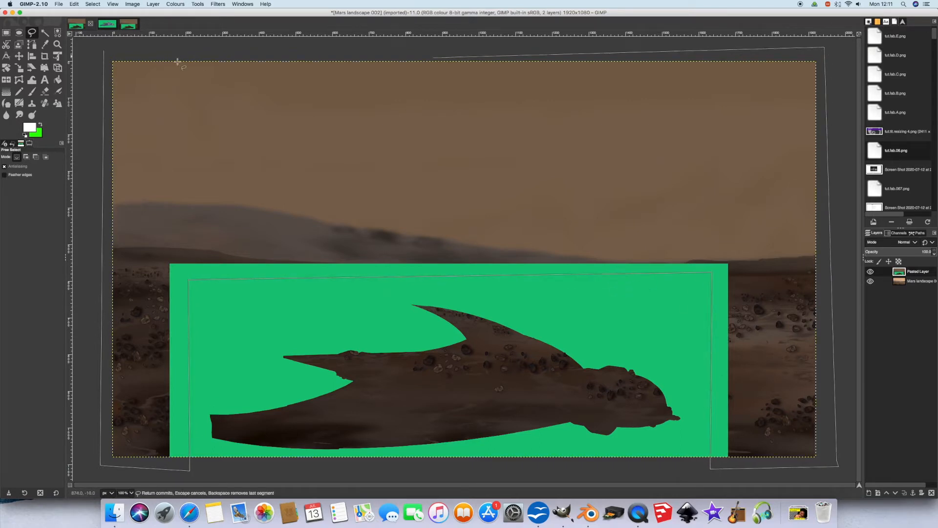
pyautogui.doubleClick(106, 48)
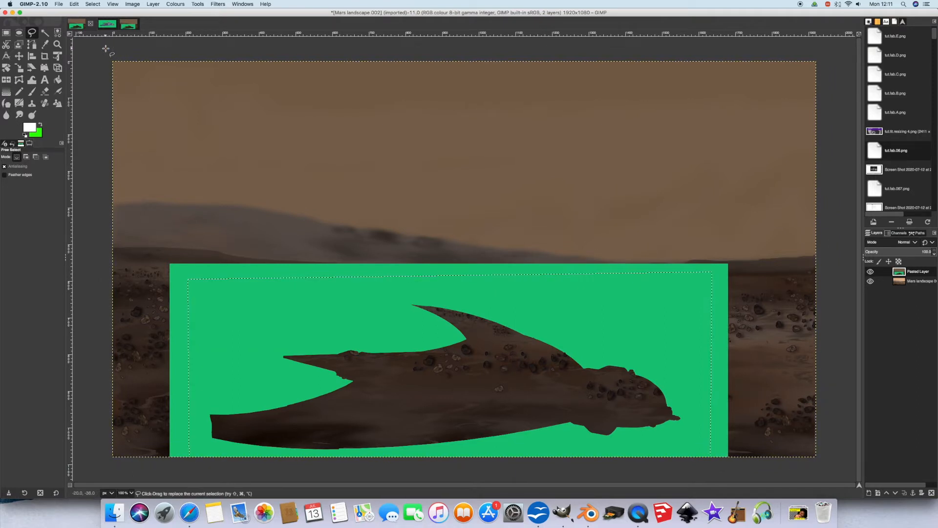
pyautogui.click(74, 3)
pyautogui.click(102, 105)
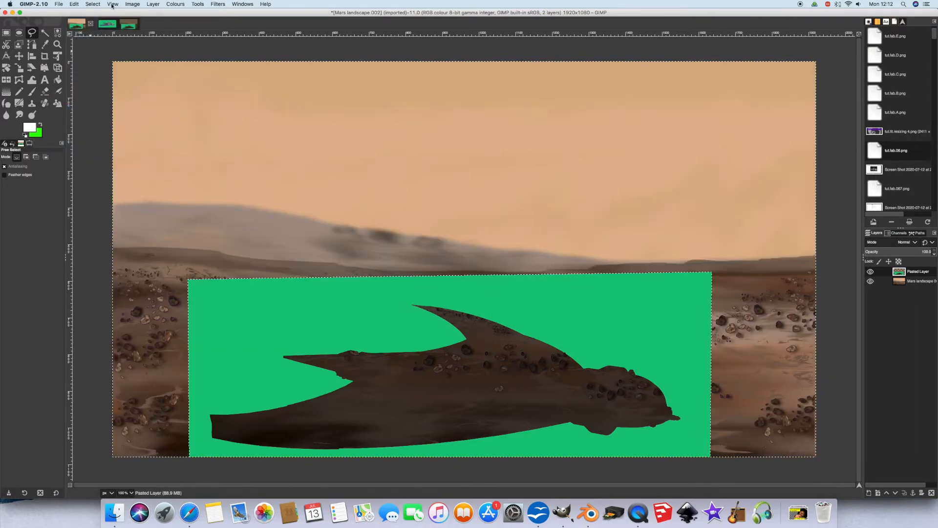
# Select the green area around the ship shape with Fuzzy Select, clear it from the pasted layer and drop the selection.
pyautogui.click(93, 4)
pyautogui.click(98, 13)
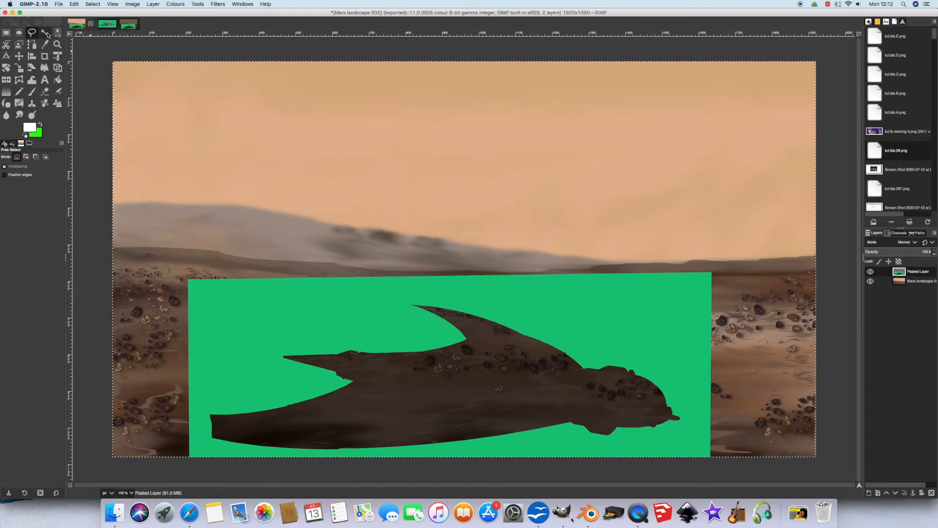
pyautogui.click(44, 33)
pyautogui.click(586, 303)
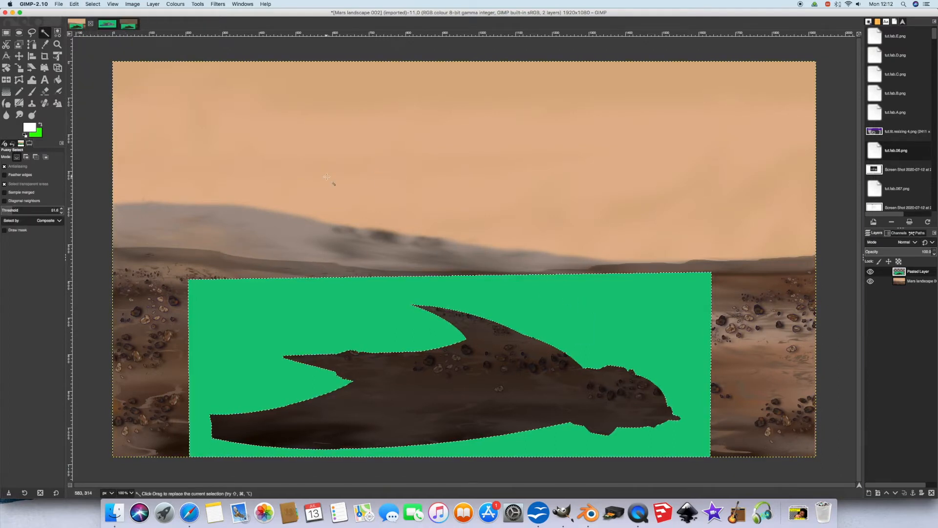
pyautogui.click(75, 4)
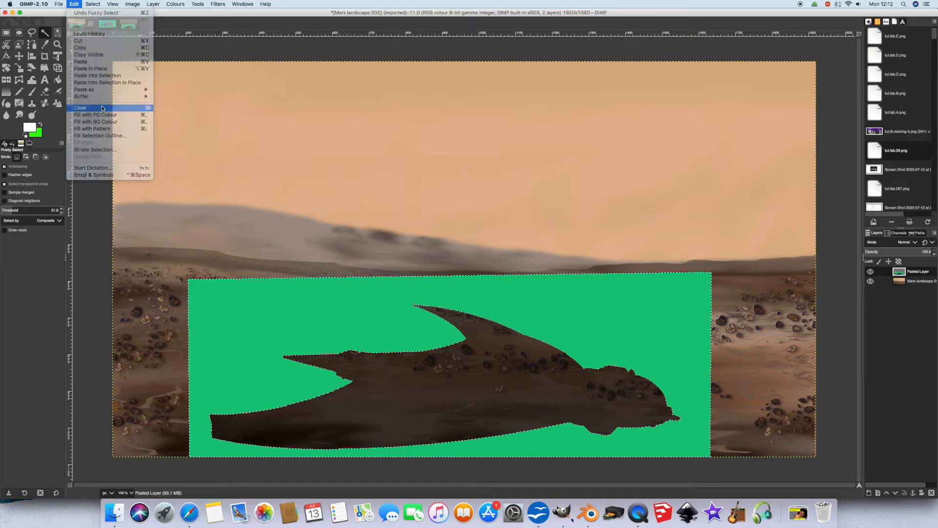
pyautogui.click(102, 107)
pyautogui.click(93, 4)
pyautogui.click(94, 20)
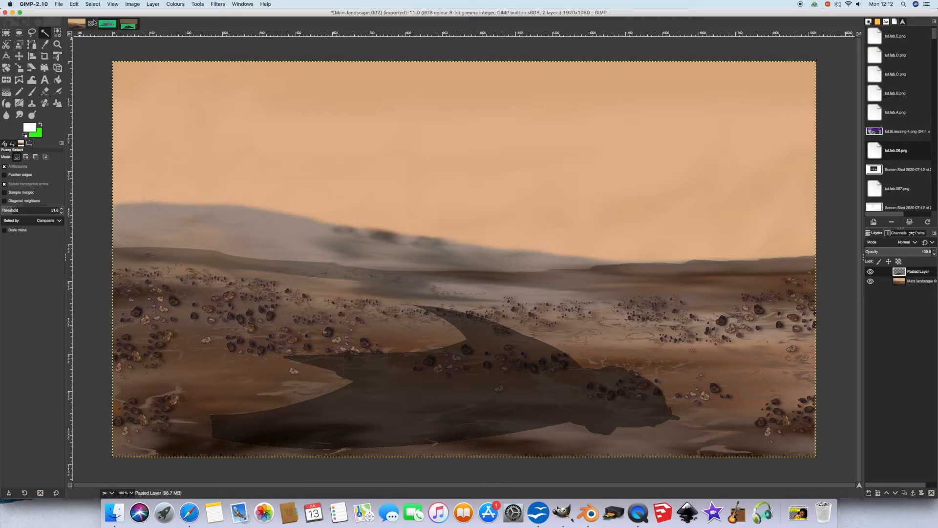
# Clear the green background around the spaceship in its own image, leaving transparency, and select the whole image.
pyautogui.click(108, 24)
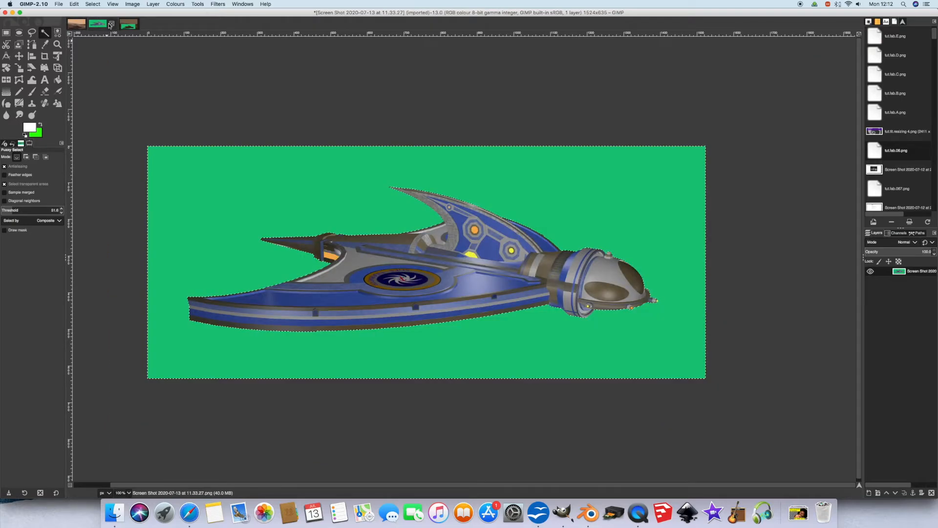
pyautogui.click(74, 4)
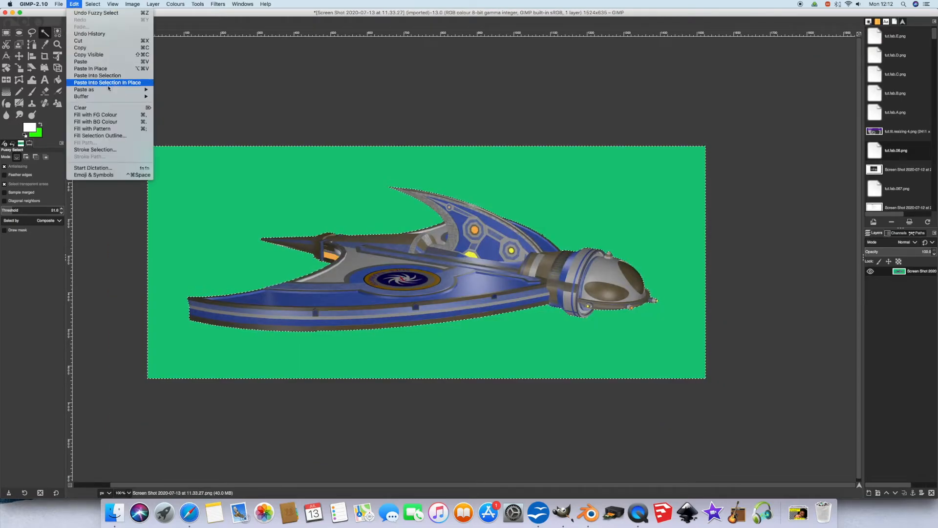
pyautogui.click(109, 107)
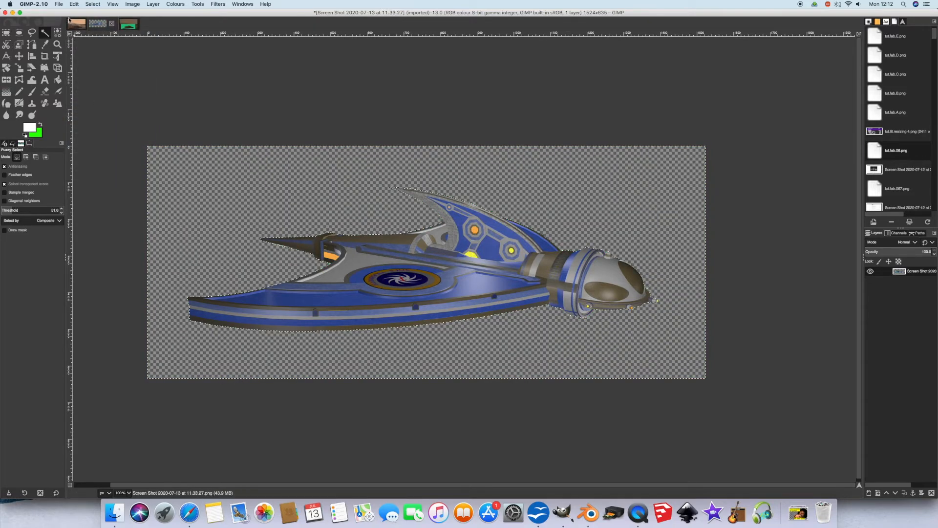
pyautogui.click(92, 4)
pyautogui.click(95, 13)
# Copy the spaceship, paste it as a new layer in the Mars landscape and move it down so it sits just above its shadow.
pyautogui.click(73, 4)
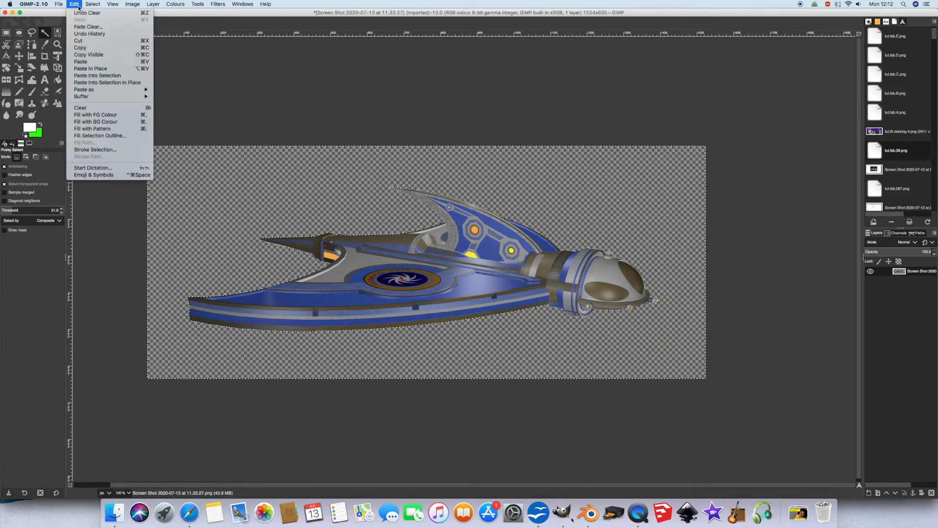
pyautogui.click(98, 51)
pyautogui.click(76, 25)
pyautogui.click(74, 4)
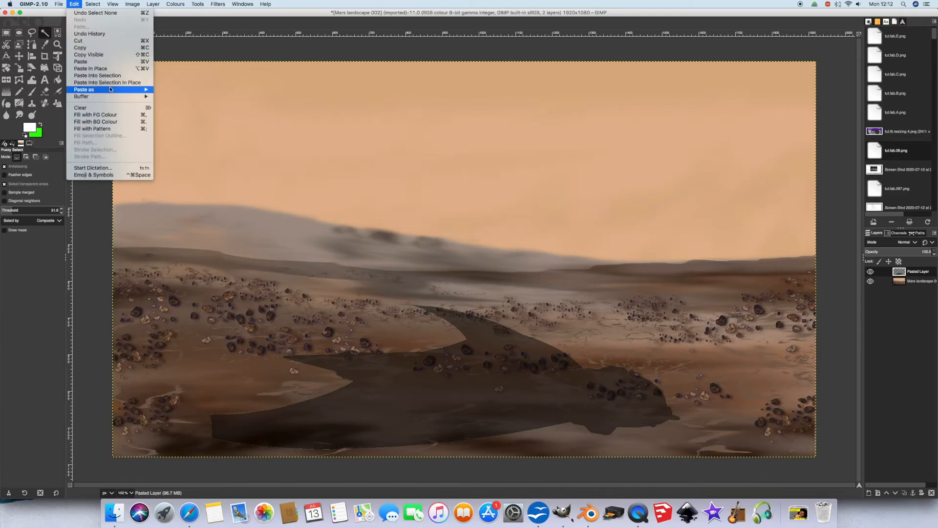
pyautogui.click(170, 90)
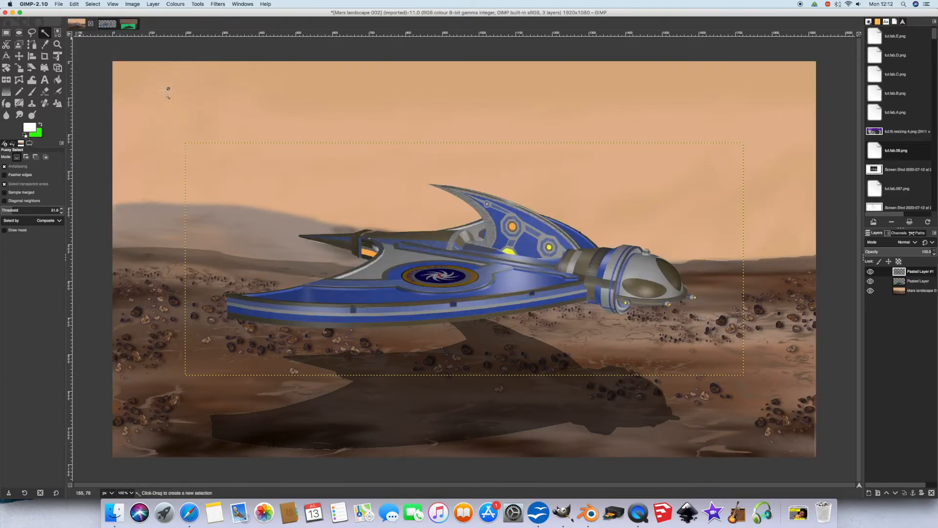
pyautogui.click(19, 55)
pyautogui.moveTo(501, 243); pyautogui.dragTo(489, 313)
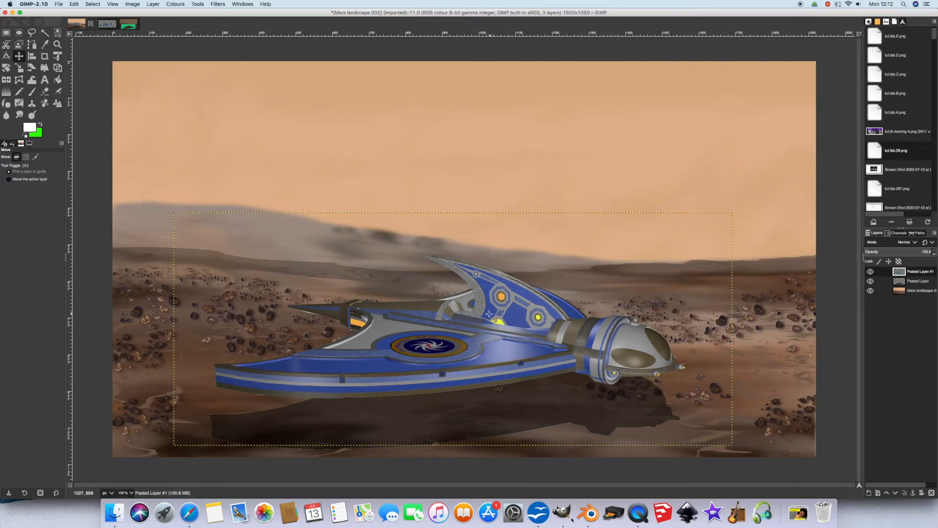
# Apply a Gaussian Blur of 1.50 in X and Y to the ship's shadow layer.
pyautogui.click(933, 291)
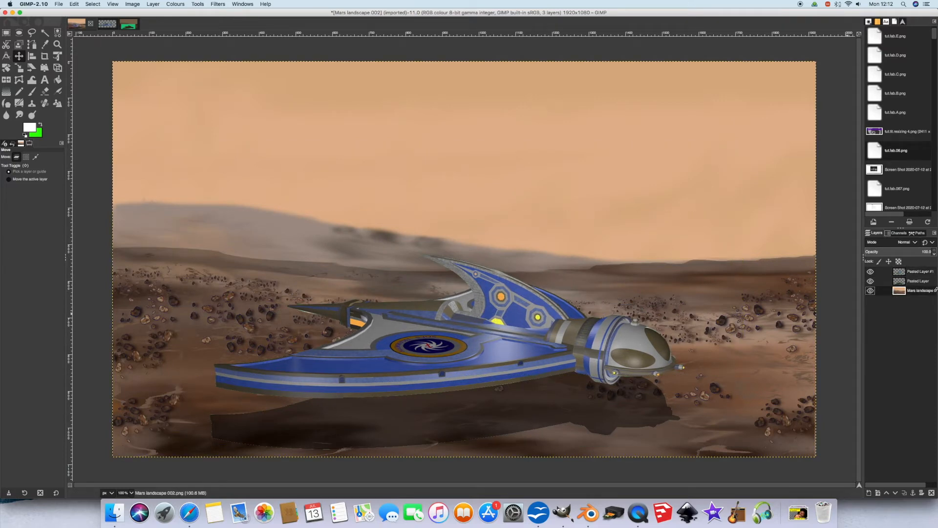
pyautogui.click(922, 283)
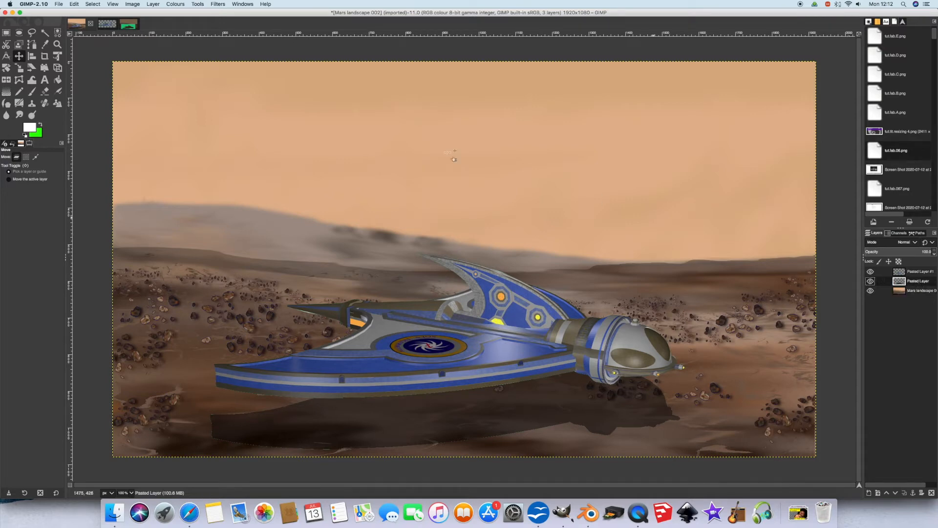
pyautogui.click(216, 7)
pyautogui.moveTo(293, 45)
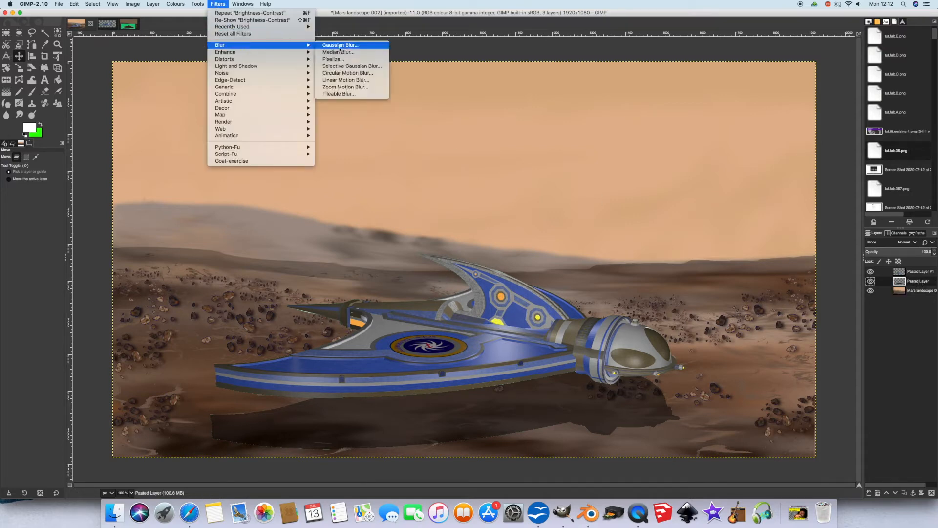
pyautogui.click(340, 49)
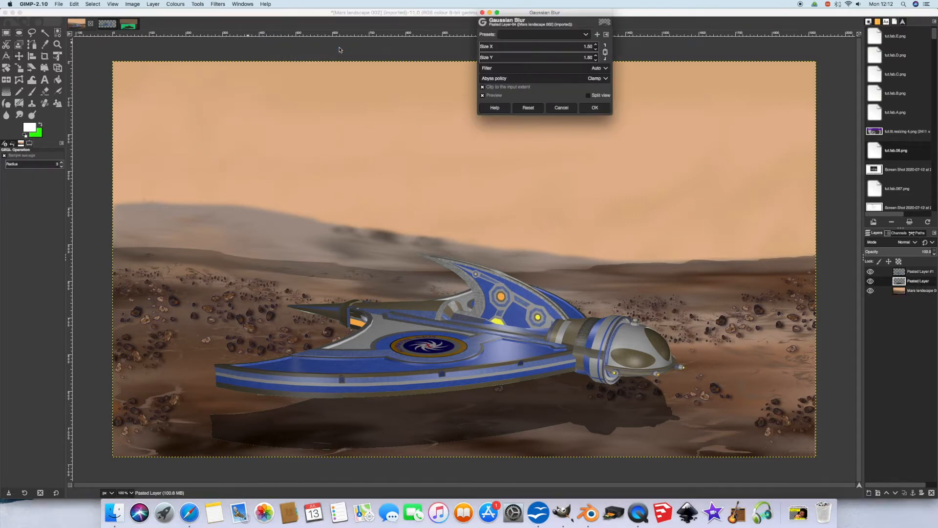
pyautogui.click(597, 108)
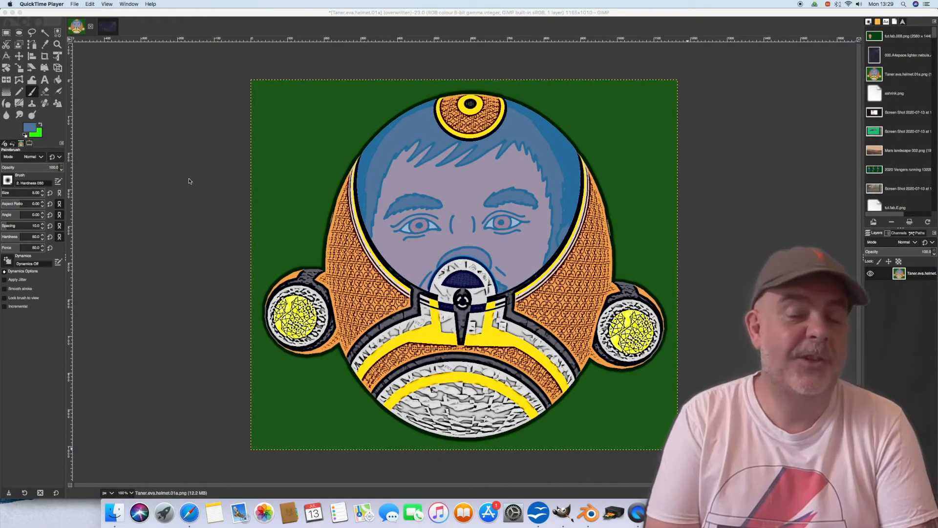
# Copy the entire helmet image and paste it as a new layer in place.
pyautogui.click(76, 13)
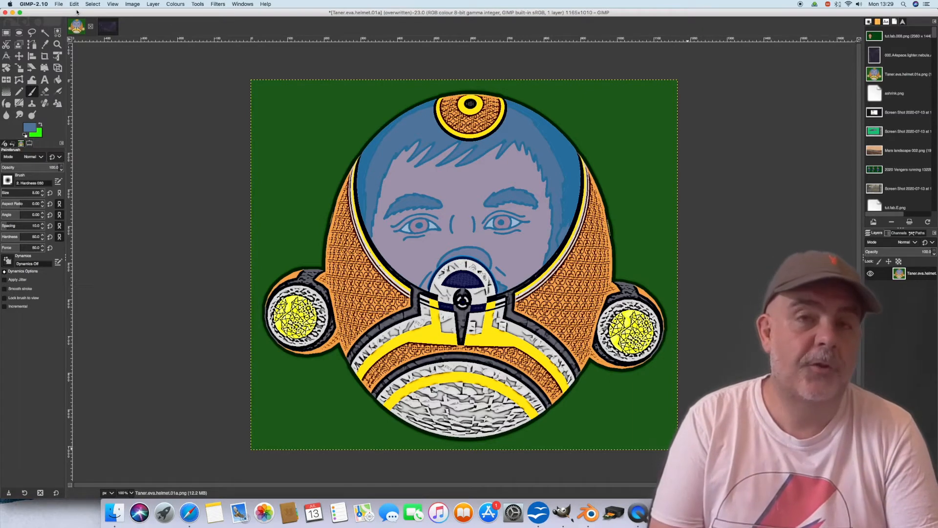
pyautogui.click(92, 5)
pyautogui.moveTo(75, 5)
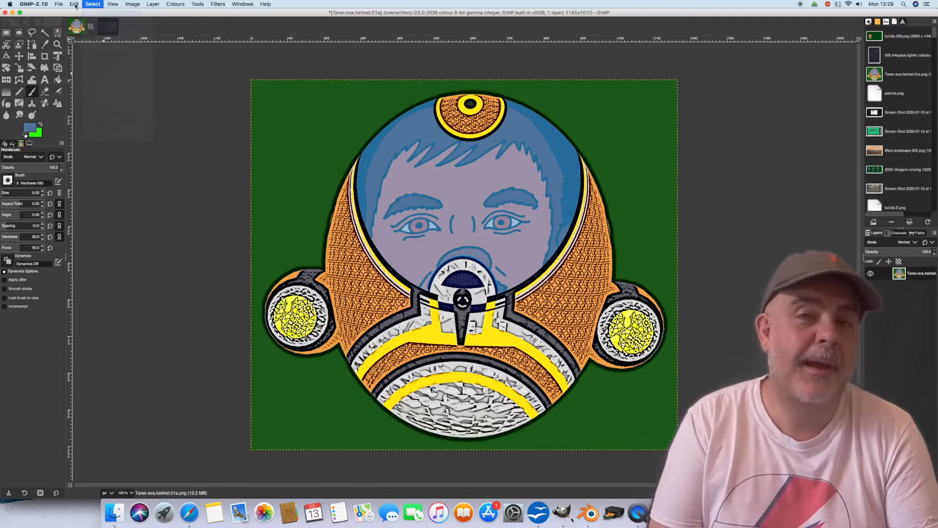
pyautogui.click(116, 56)
pyautogui.click(74, 4)
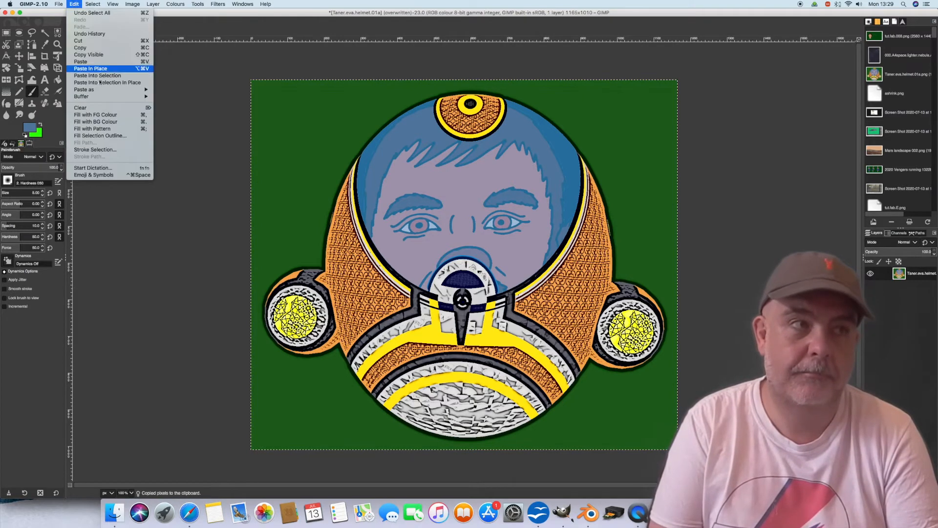
pyautogui.moveTo(136, 90)
pyautogui.click(183, 98)
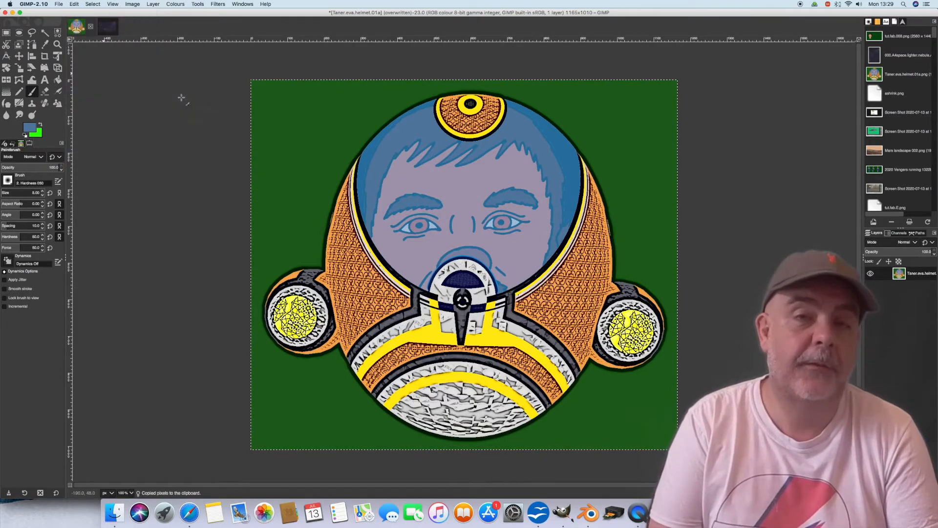
# Darken the original helmet layer beneath the pasted copy with Brightness-Contrast.
pyautogui.click(930, 288)
pyautogui.click(170, 5)
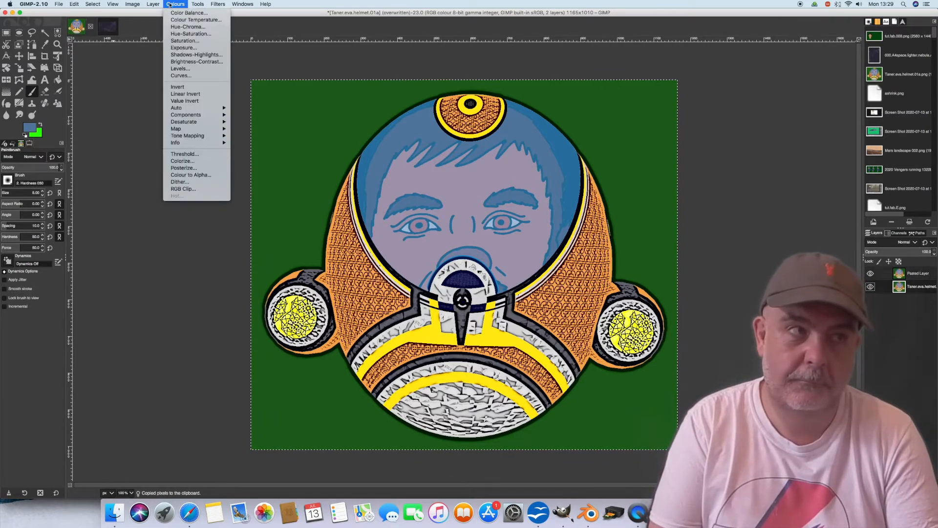
pyautogui.click(197, 62)
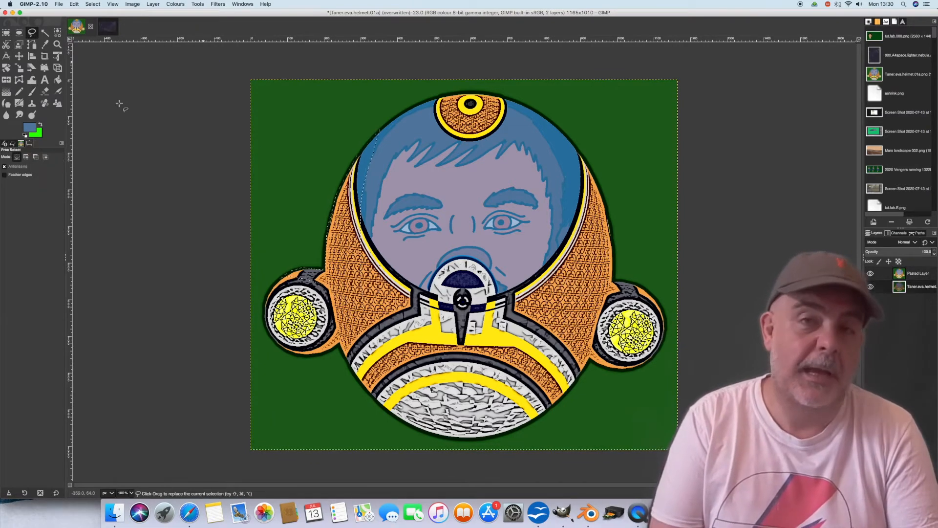
# Clear the outlined strip along the helmet's left side from the pasted layer and drop the selection.
pyautogui.click(917, 274)
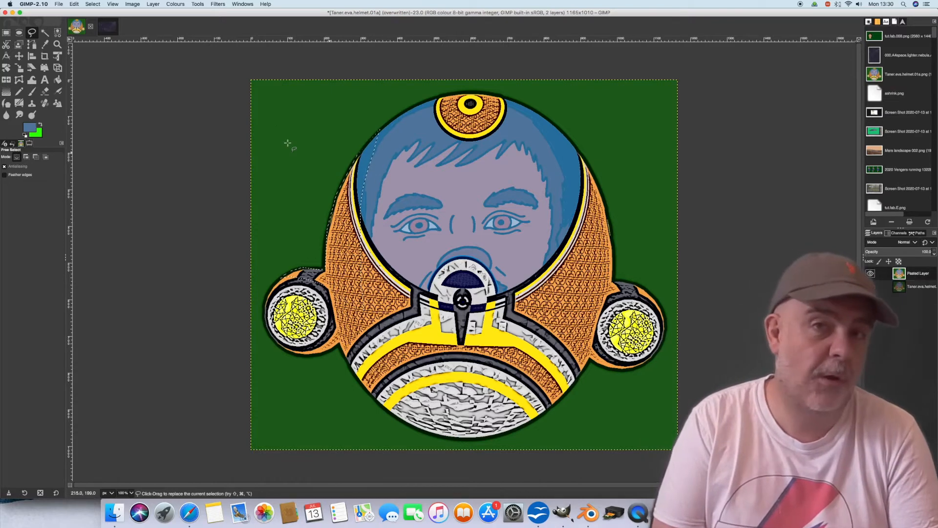
pyautogui.click(93, 4)
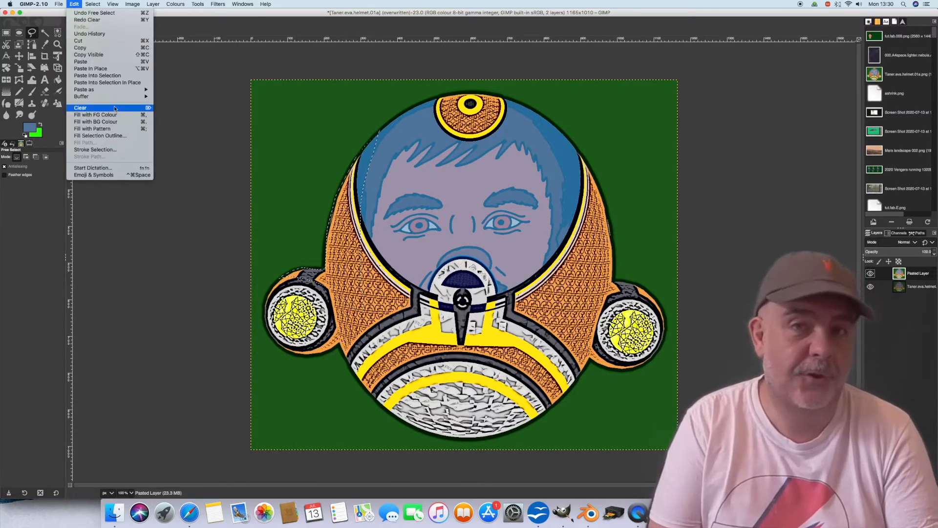
pyautogui.click(115, 106)
pyautogui.click(93, 3)
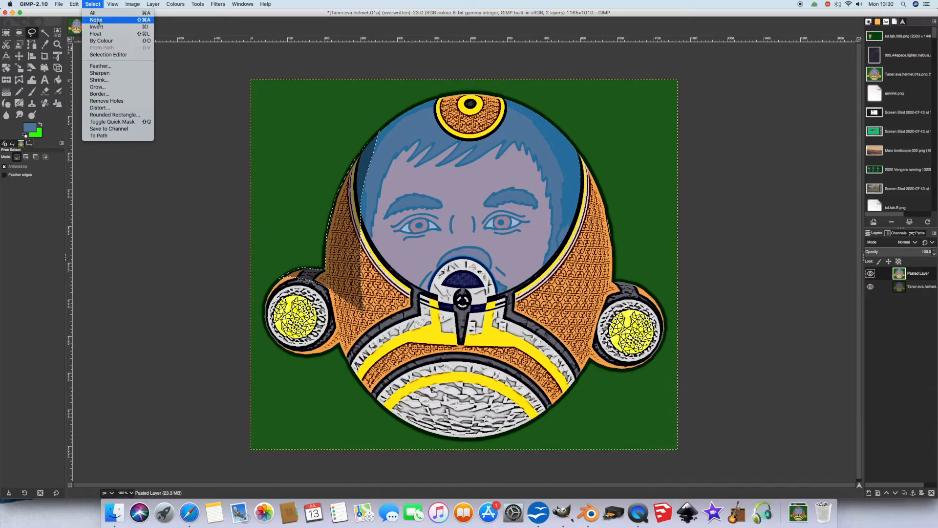
pyautogui.click(97, 22)
# Erase along the helmet's right side, top and lower edge on the pasted layer with a 68 px Eraser.
pyautogui.click(45, 91)
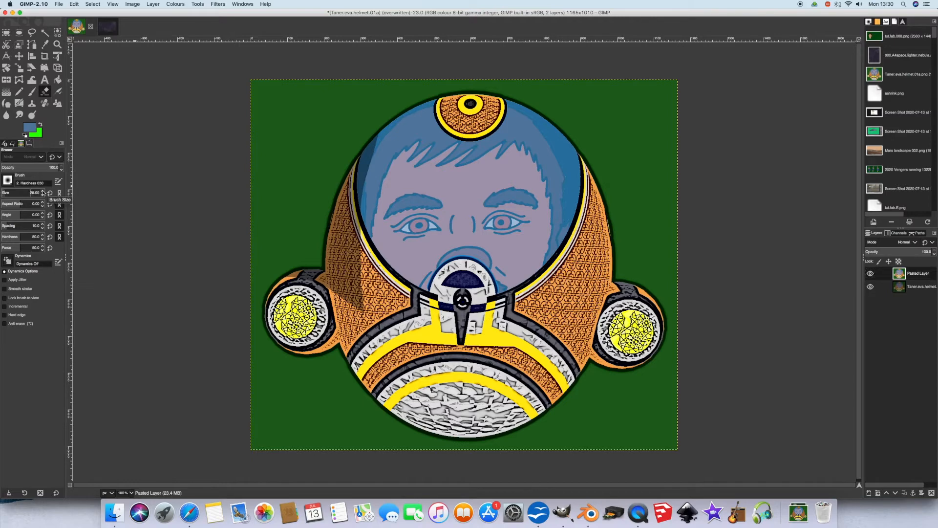
pyautogui.moveTo(546, 124)
pyautogui.mouseDown()
pyautogui.moveTo(599, 246)
pyautogui.moveTo(588, 315)
pyautogui.moveTo(641, 287)
pyautogui.moveTo(583, 161)
pyautogui.moveTo(547, 117)
pyautogui.moveTo(517, 101)
pyautogui.moveTo(438, 103)
pyautogui.moveTo(509, 102)
pyautogui.moveTo(409, 109)
pyautogui.moveTo(368, 144)
pyautogui.moveTo(503, 112)
pyautogui.moveTo(561, 146)
pyautogui.moveTo(585, 212)
pyautogui.moveTo(586, 341)
pyautogui.moveTo(601, 288)
pyautogui.moveTo(599, 313)
pyautogui.mouseUp()
pyautogui.moveTo(372, 386)
pyautogui.mouseDown()
pyautogui.moveTo(488, 422)
pyautogui.moveTo(557, 412)
pyautogui.moveTo(425, 408)
pyautogui.moveTo(485, 419)
pyautogui.mouseUp()
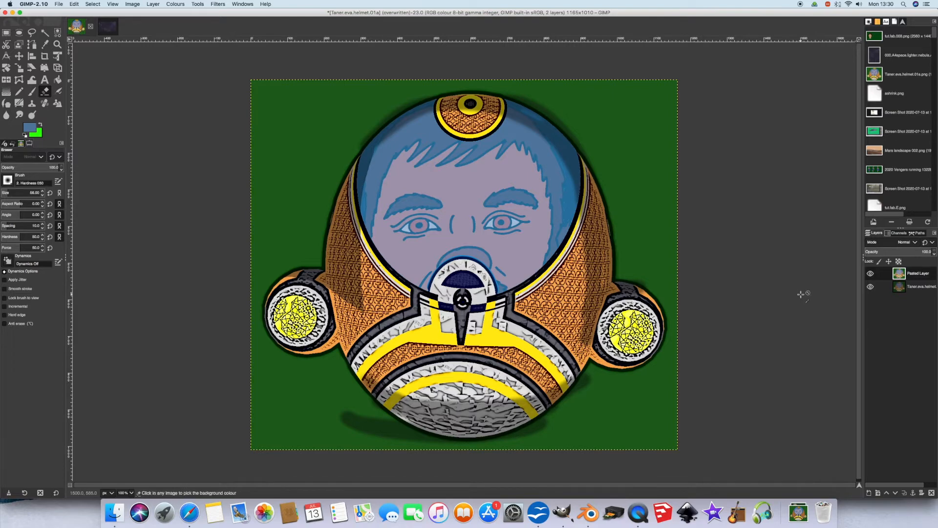
# Undo the eraser strokes and the cleared strip on the pasted helmet layer.
pyautogui.press('super+z')
pyautogui.press('super+z')
pyautogui.press('super+z')
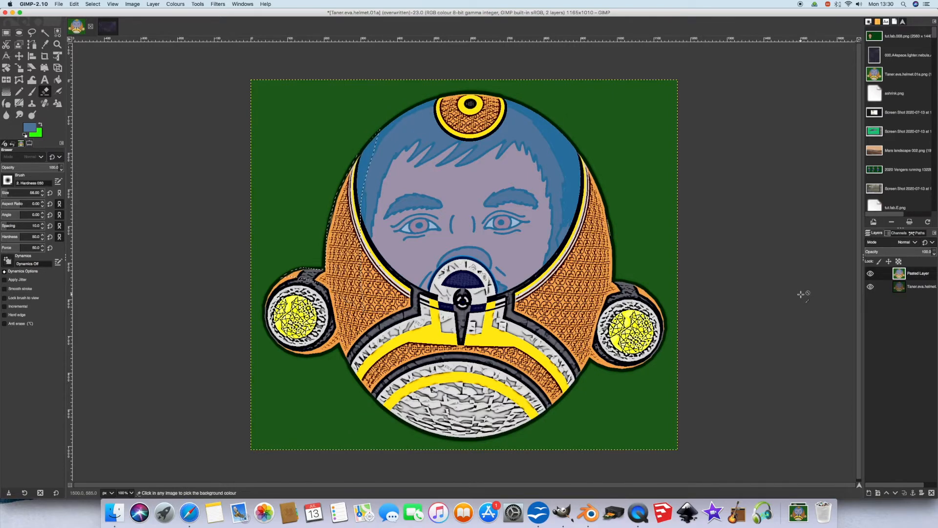
# Select the green background around the helmet with Fuzzy Select, copy it and paste it as a new layer in place.
pyautogui.click(44, 33)
pyautogui.click(320, 113)
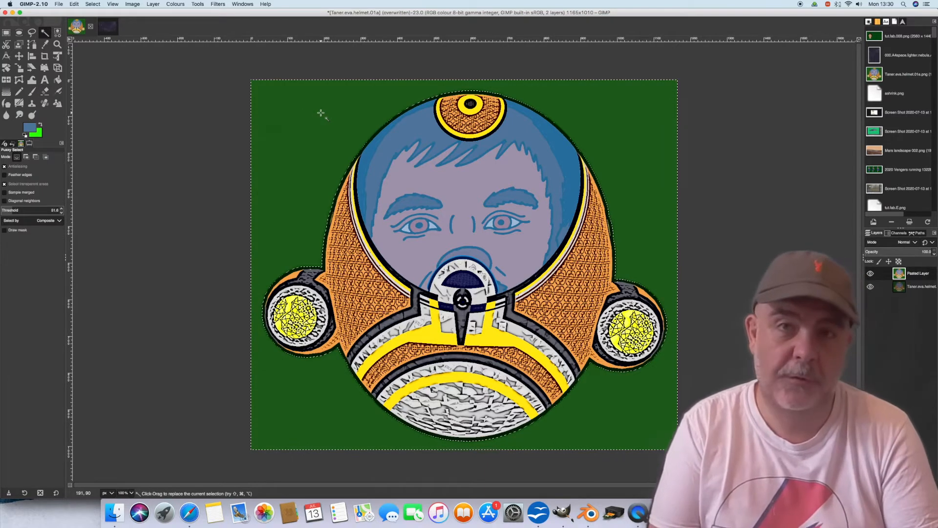
pyautogui.click(74, 4)
pyautogui.click(75, 48)
pyautogui.click(73, 4)
pyautogui.moveTo(107, 89)
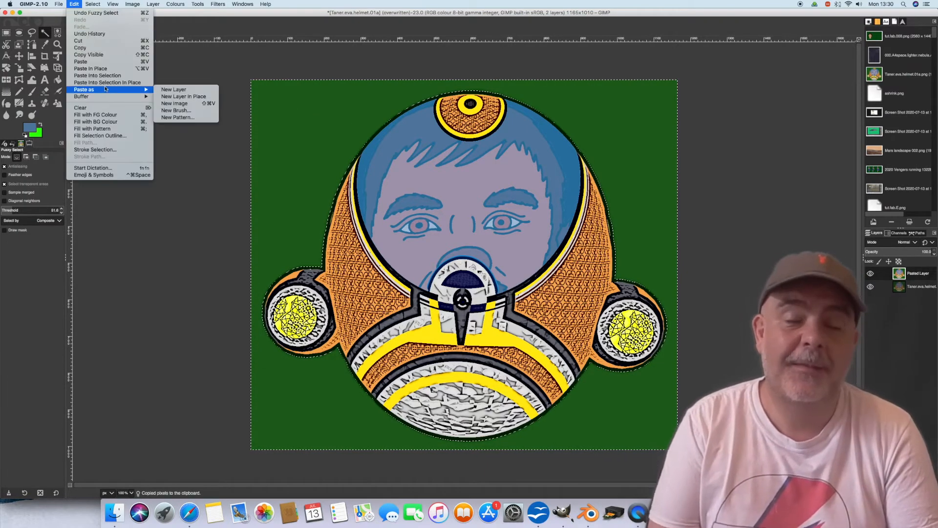
pyautogui.click(186, 97)
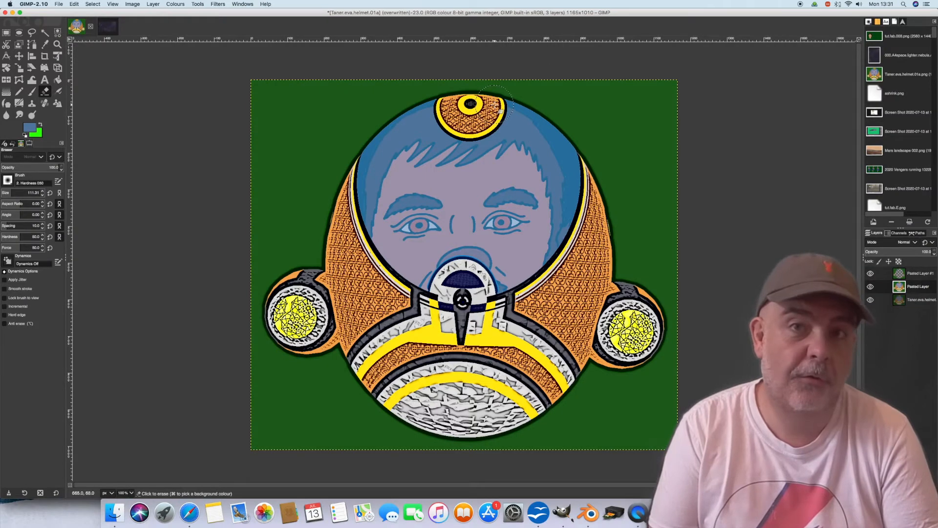
# Erase along the helmet's top, sides and lower edge on the bright helmet layer to expose the darkened copy as soft shading.
pyautogui.moveTo(489, 98)
pyautogui.mouseDown()
pyautogui.moveTo(415, 117)
pyautogui.moveTo(368, 152)
pyautogui.moveTo(342, 177)
pyautogui.moveTo(311, 255)
pyautogui.mouseUp()
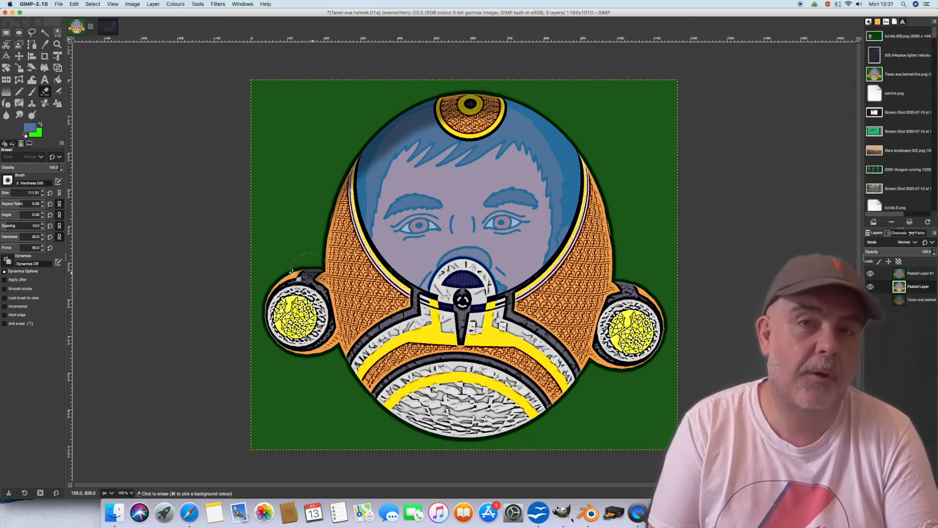
pyautogui.moveTo(469, 410)
pyautogui.mouseDown()
pyautogui.moveTo(538, 399)
pyautogui.moveTo(598, 311)
pyautogui.mouseUp()
pyautogui.moveTo(509, 110)
pyautogui.mouseDown()
pyautogui.moveTo(537, 123)
pyautogui.moveTo(611, 312)
pyautogui.mouseUp()
pyautogui.moveTo(603, 392)
pyautogui.mouseDown()
pyautogui.moveTo(495, 423)
pyautogui.moveTo(372, 414)
pyautogui.mouseUp()
pyautogui.moveTo(327, 323); pyautogui.dragTo(294, 363)
pyautogui.moveTo(352, 349)
pyautogui.mouseDown()
pyautogui.moveTo(371, 373)
pyautogui.moveTo(566, 408)
pyautogui.mouseUp()
pyautogui.moveTo(333, 276)
pyautogui.mouseDown()
pyautogui.moveTo(377, 145)
pyautogui.moveTo(527, 103)
pyautogui.mouseUp()
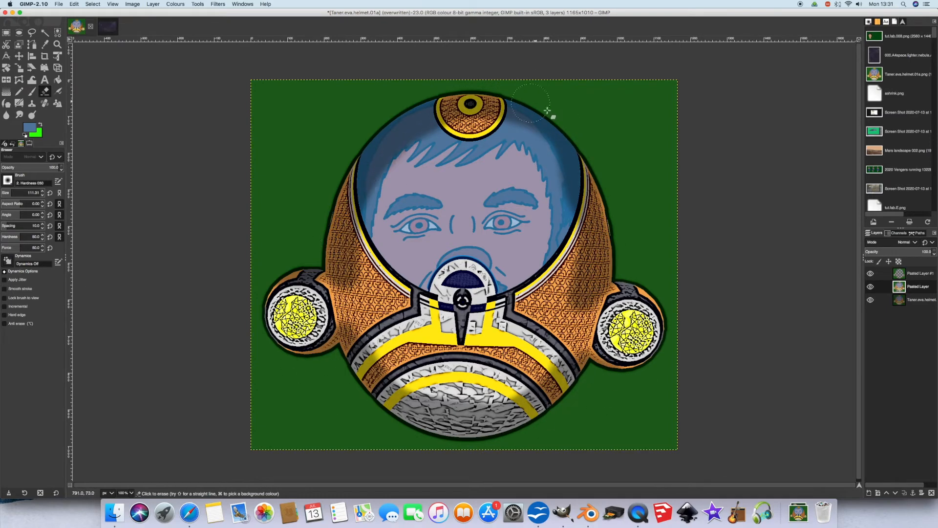
# Erase around the rims of the helmet's two side lamps to shade them with the darkened layer.
pyautogui.moveTo(590, 289); pyautogui.dragTo(662, 342)
pyautogui.moveTo(327, 276); pyautogui.dragTo(272, 317)
pyautogui.moveTo(271, 317); pyautogui.dragTo(298, 351)
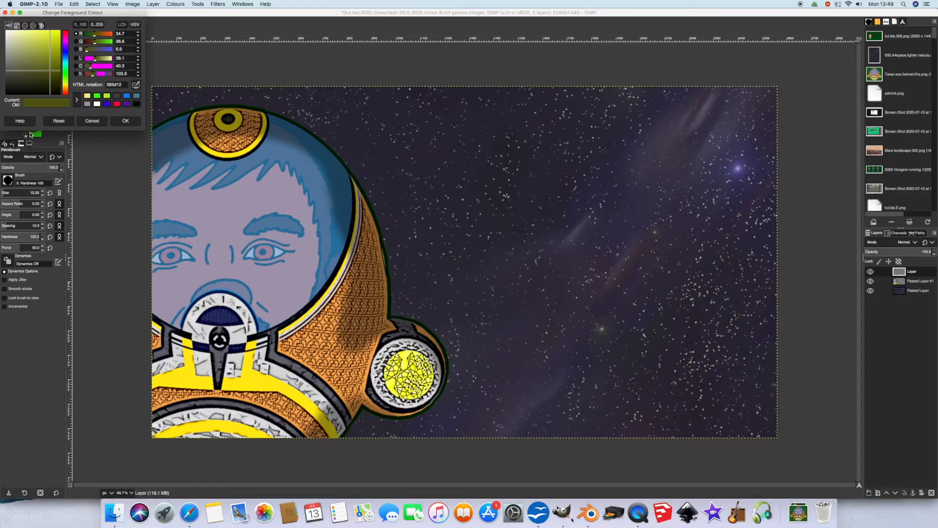
# Set the foreground colour to the light yellow f1f88f.
pyautogui.click(36, 37)
pyautogui.click(125, 121)
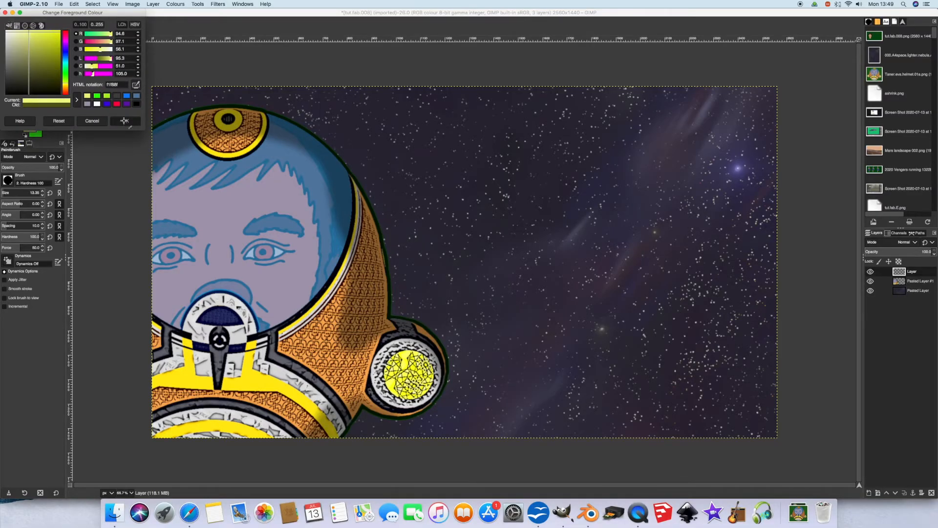
# Paint a soft light-yellow glow over the helmet's side lamp using the Hardness 050 brush at reduced opacity.
pyautogui.click(8, 181)
pyautogui.doubleClick(17, 203)
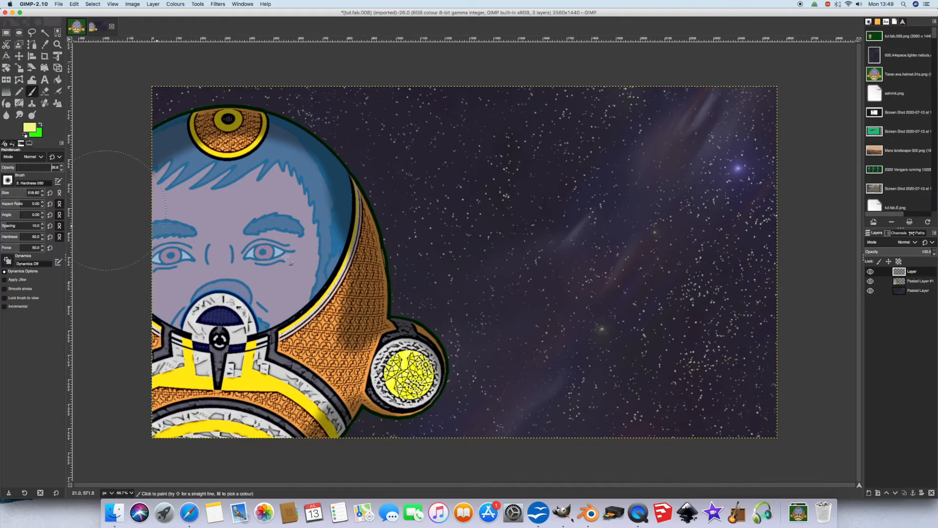
pyautogui.moveTo(407, 373); pyautogui.dragTo(408, 373)
pyautogui.press('super+z')
pyautogui.press('super+z')
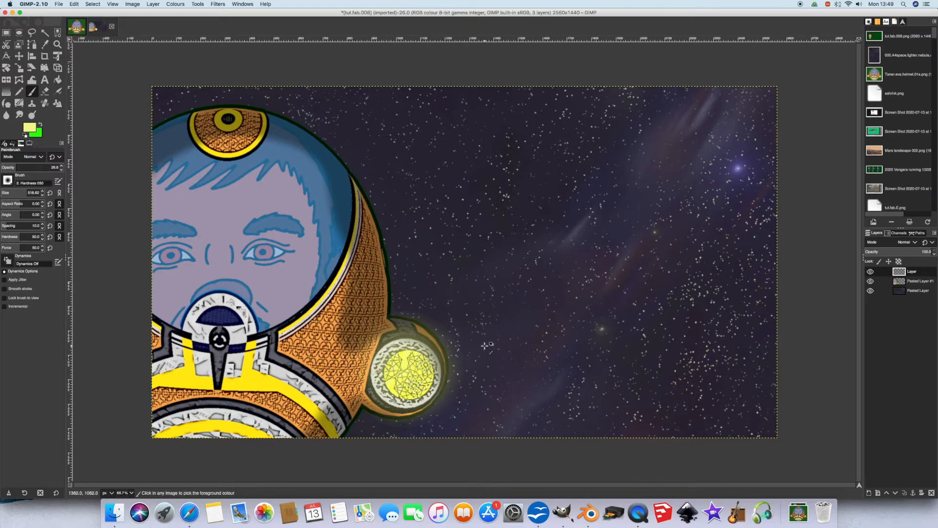
pyautogui.click(410, 370)
pyautogui.click(403, 350)
pyautogui.click(425, 375)
pyautogui.click(385, 386)
pyautogui.click(391, 347)
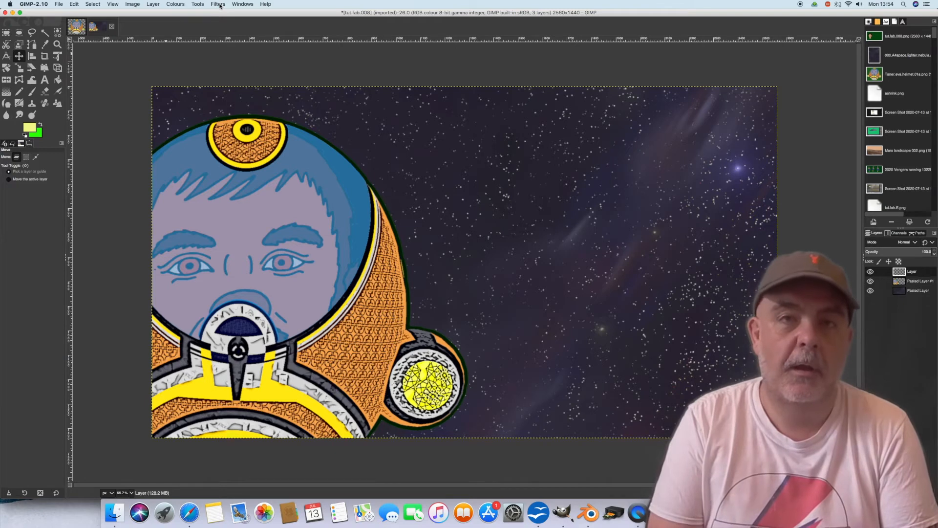
# Start a Supernova effect on the top layer and place its center at X 0.737, Y 0.361 in the starfield.
pyautogui.click(218, 4)
pyautogui.moveTo(255, 68)
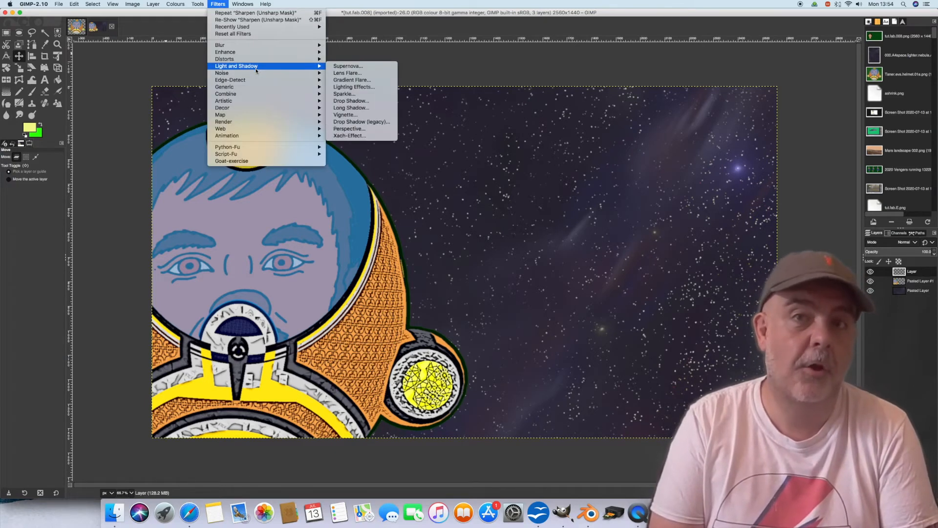
pyautogui.click(371, 70)
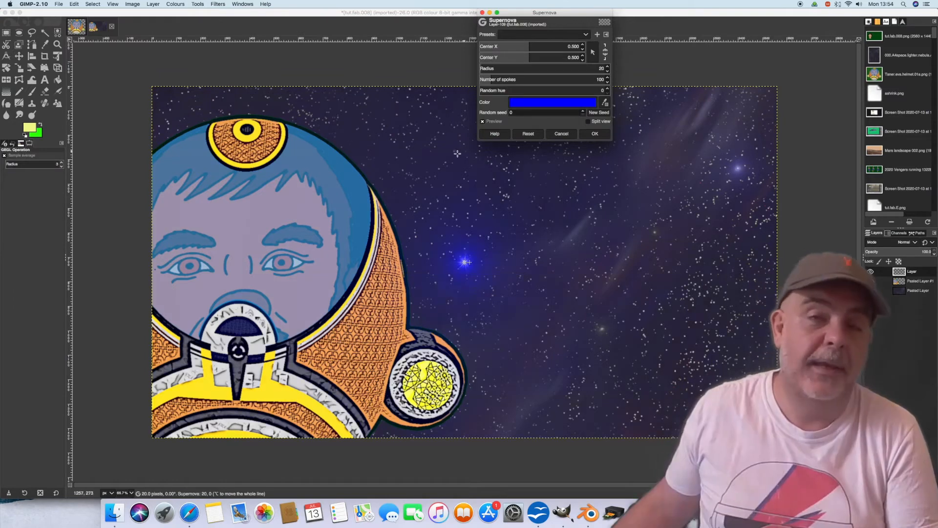
pyautogui.click(541, 53)
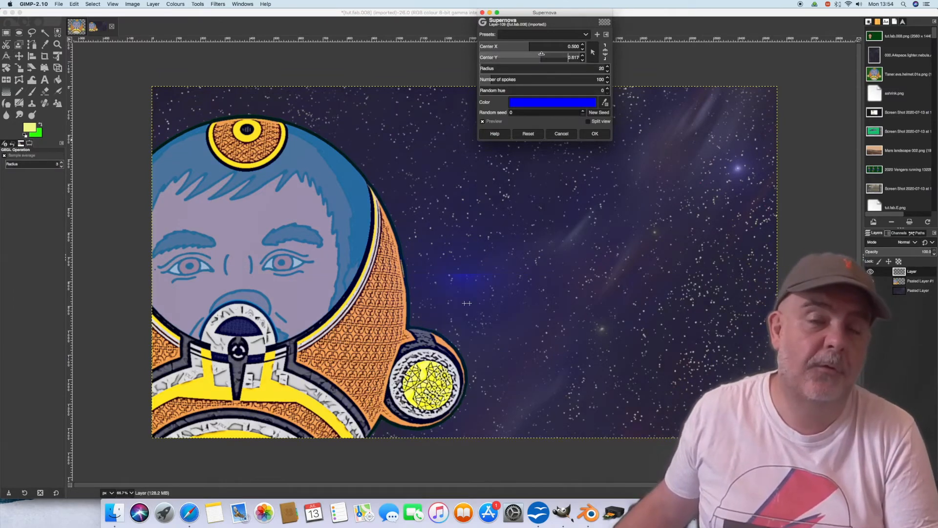
pyautogui.click(515, 54)
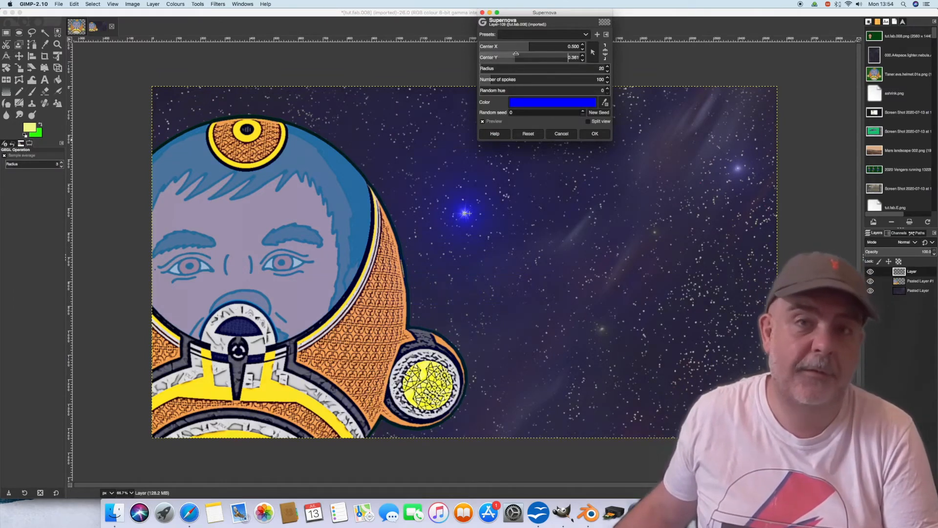
pyautogui.click(553, 43)
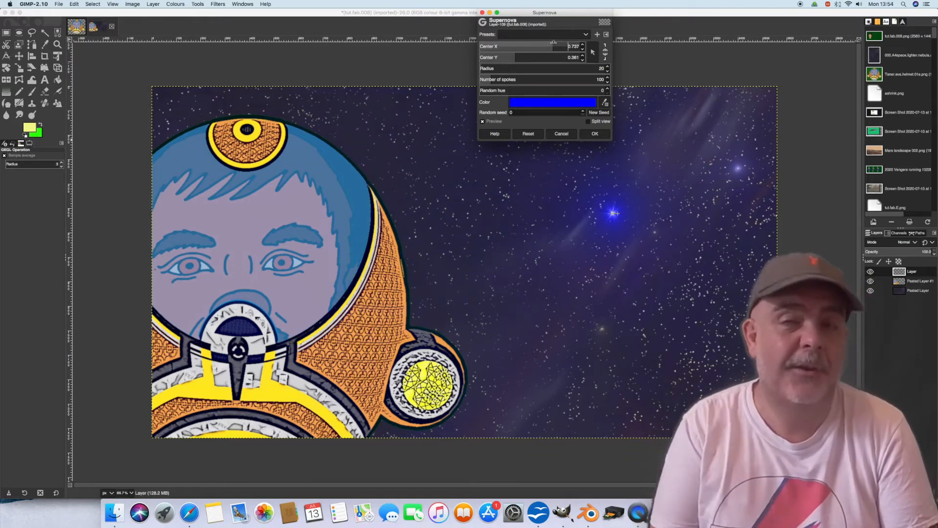
# Set the supernova's radius to 264 and its number of spokes to 704.
pyautogui.click(608, 68)
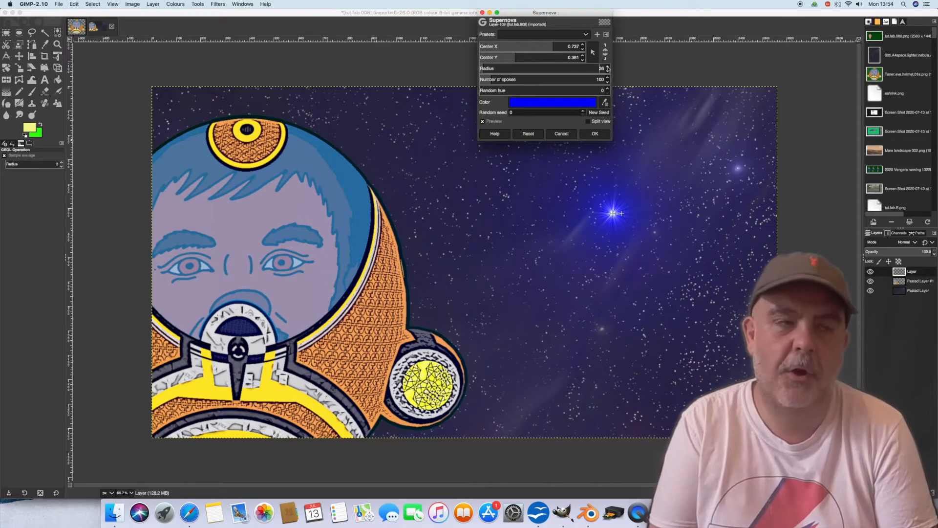
pyautogui.click(608, 67)
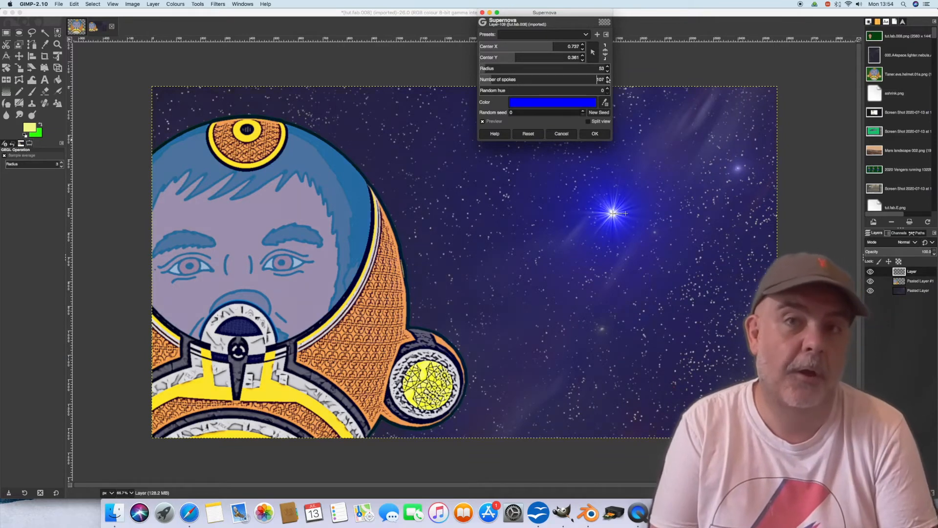
pyautogui.click(608, 78)
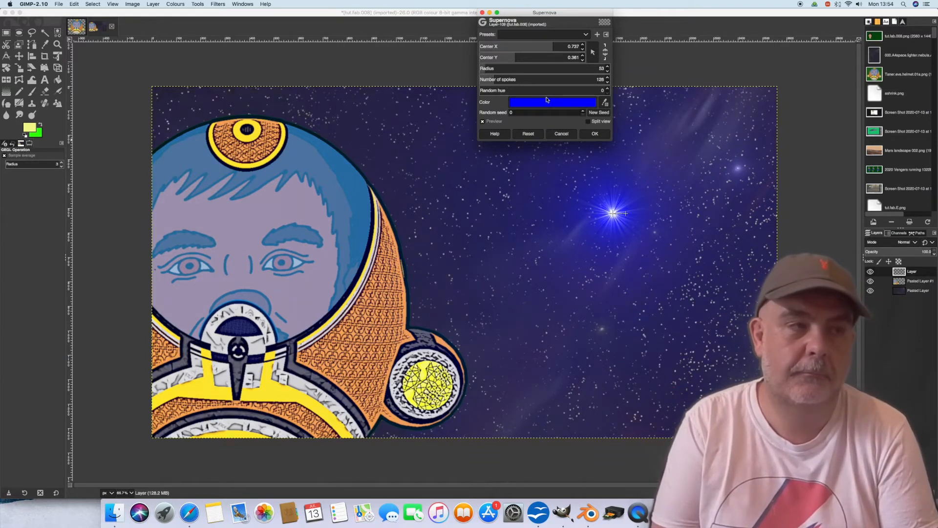
pyautogui.click(517, 76)
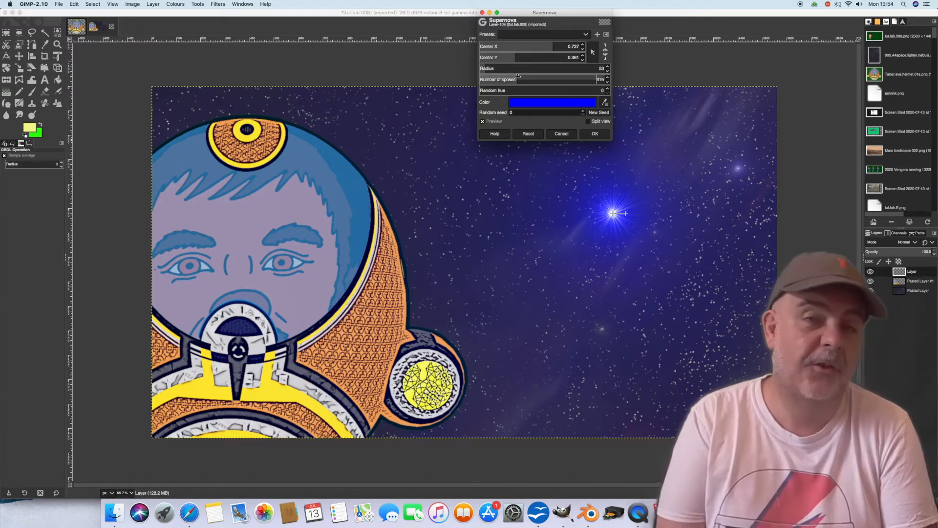
pyautogui.click(529, 65)
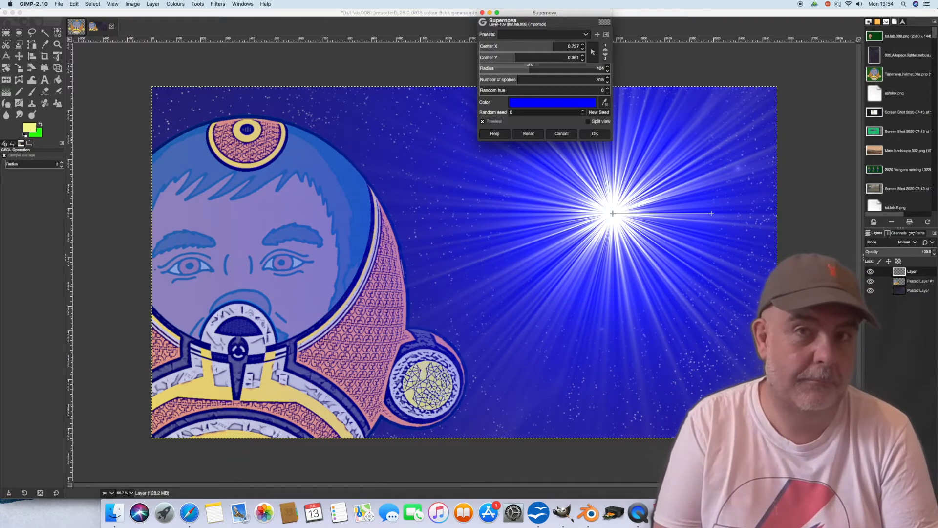
pyautogui.click(512, 65)
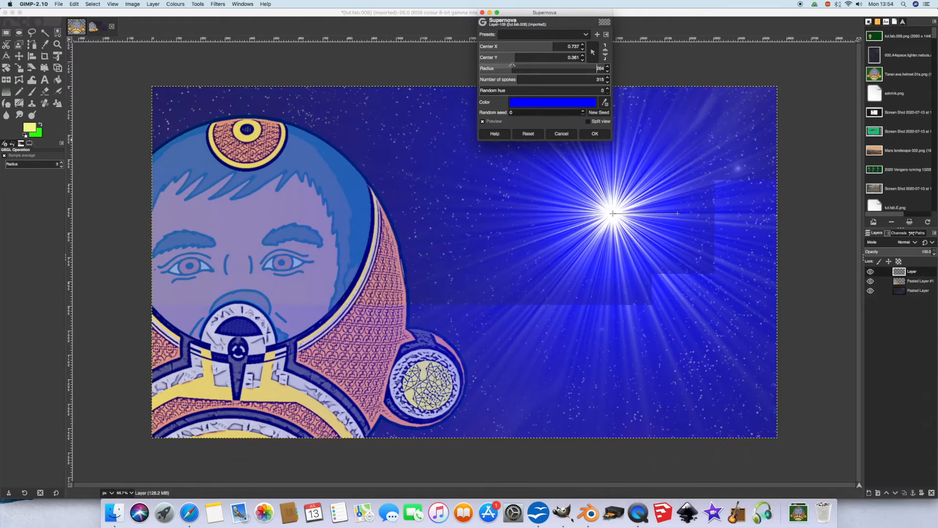
pyautogui.click(537, 76)
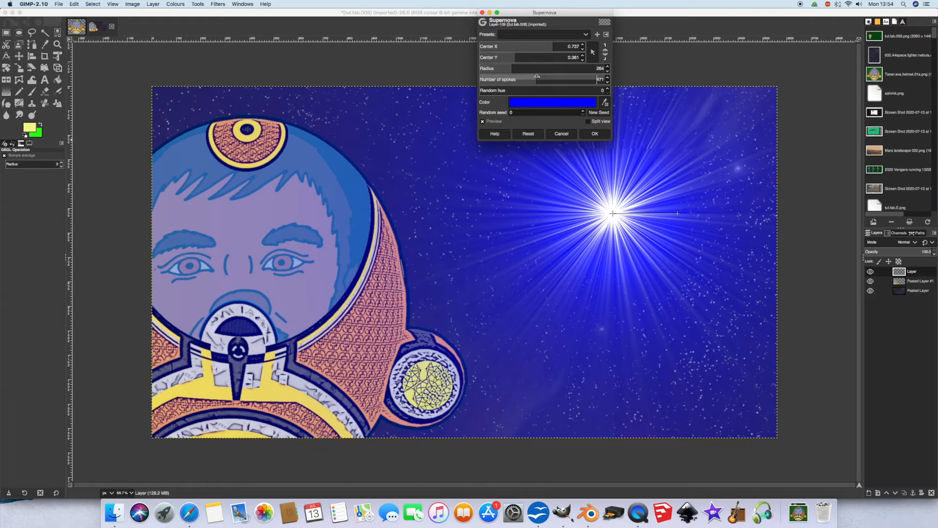
pyautogui.click(565, 76)
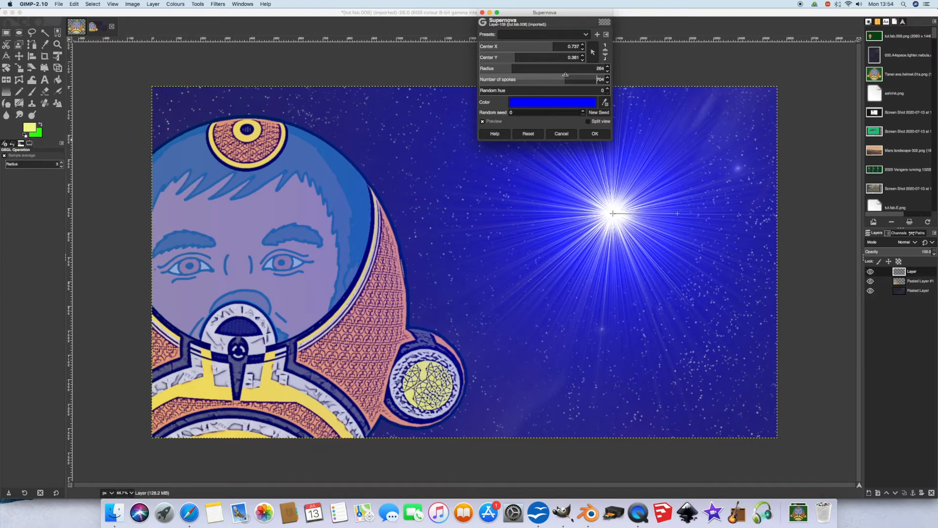
# Change the supernova's colour to the muted blue 5353b5 and apply the effect.
pyautogui.click(553, 103)
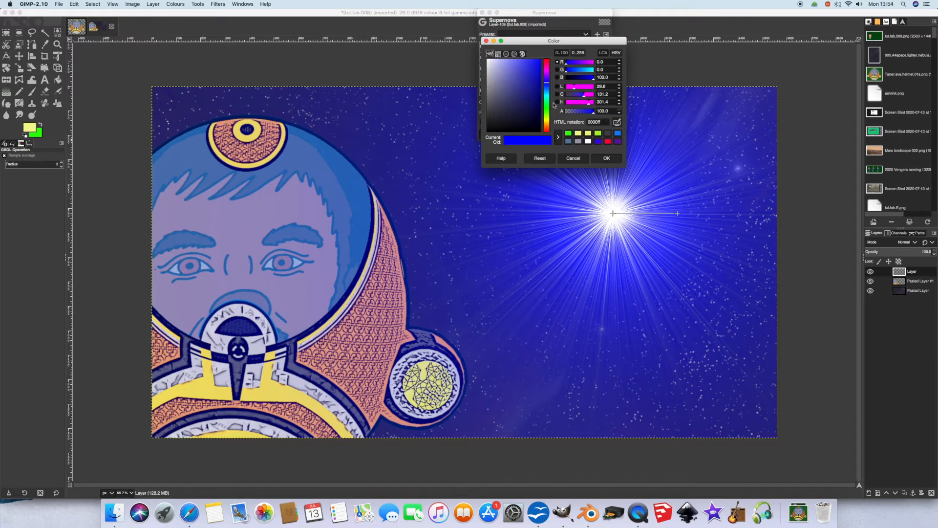
pyautogui.moveTo(506, 75)
pyautogui.mouseDown()
pyautogui.moveTo(490, 63)
pyautogui.moveTo(518, 81)
pyautogui.mouseUp()
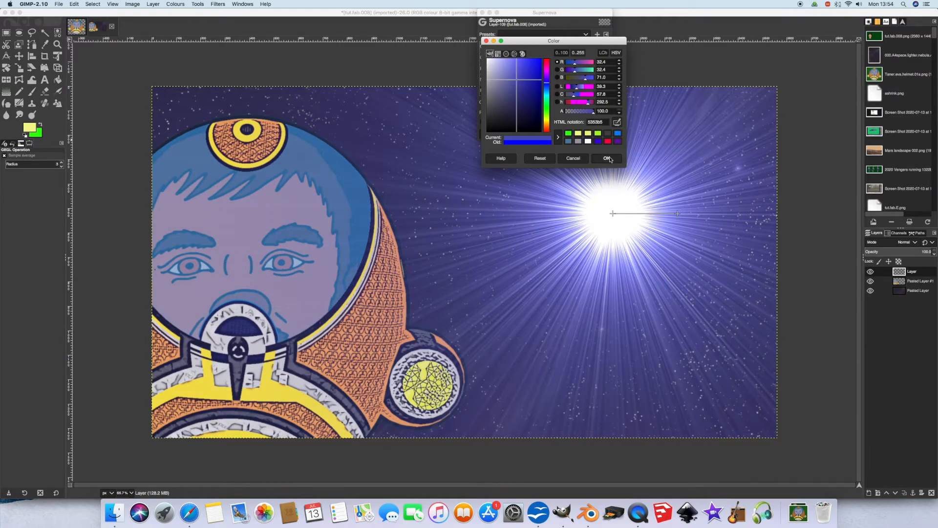
pyautogui.click(608, 158)
pyautogui.click(604, 135)
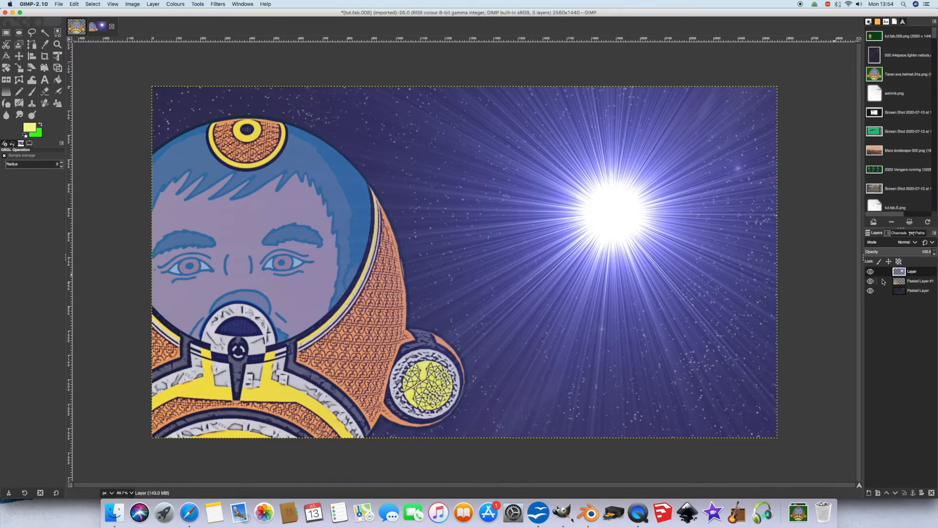
# On the helmet layer, outline the side facing away from the supernova with a curved Free Select selection.
pyautogui.click(919, 280)
pyautogui.click(32, 32)
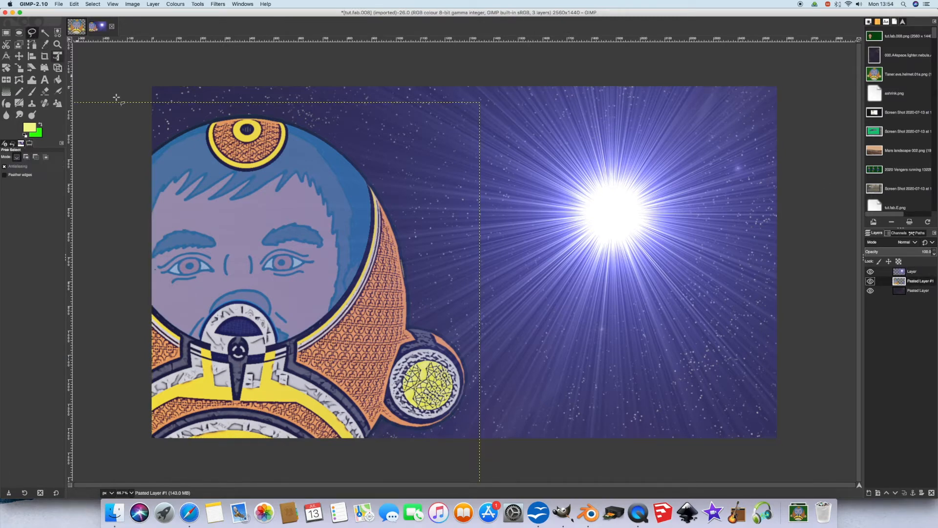
pyautogui.click(190, 130)
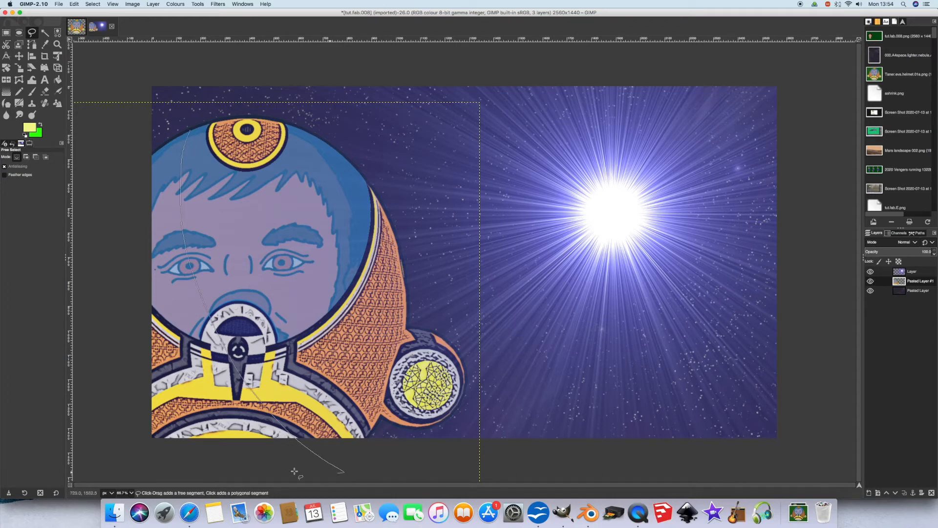
pyautogui.doubleClick(191, 125)
# Darken the selected part of the helmet to brightness -117 and clear the selection.
pyautogui.click(175, 4)
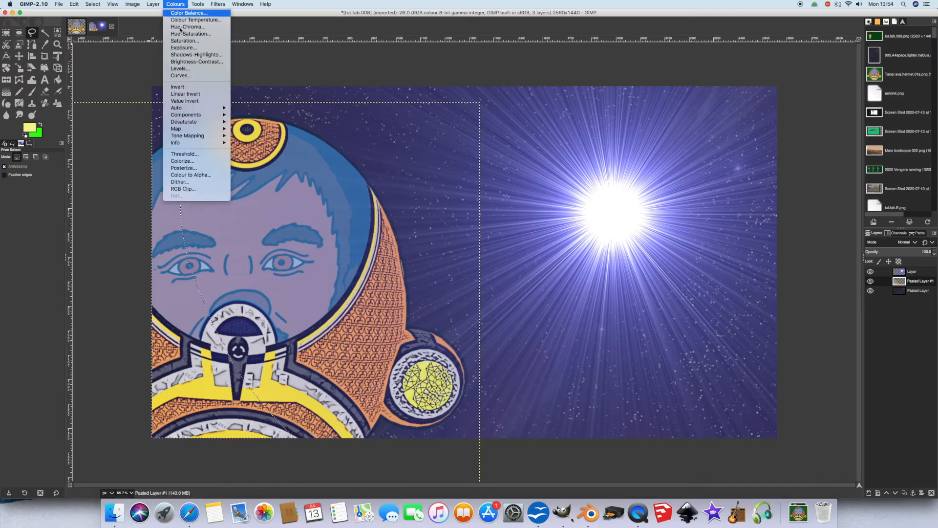
pyautogui.click(196, 62)
pyautogui.click(177, 46)
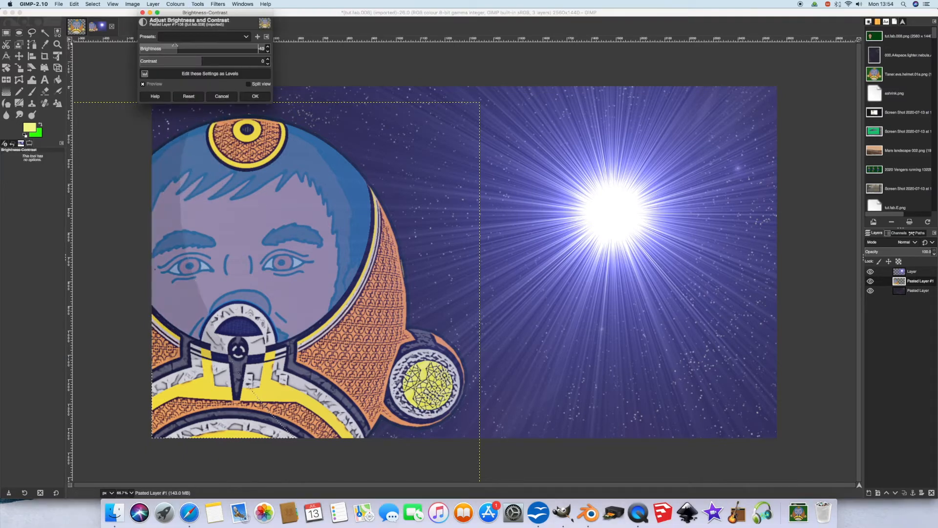
pyautogui.moveTo(150, 46); pyautogui.dragTo(143, 46)
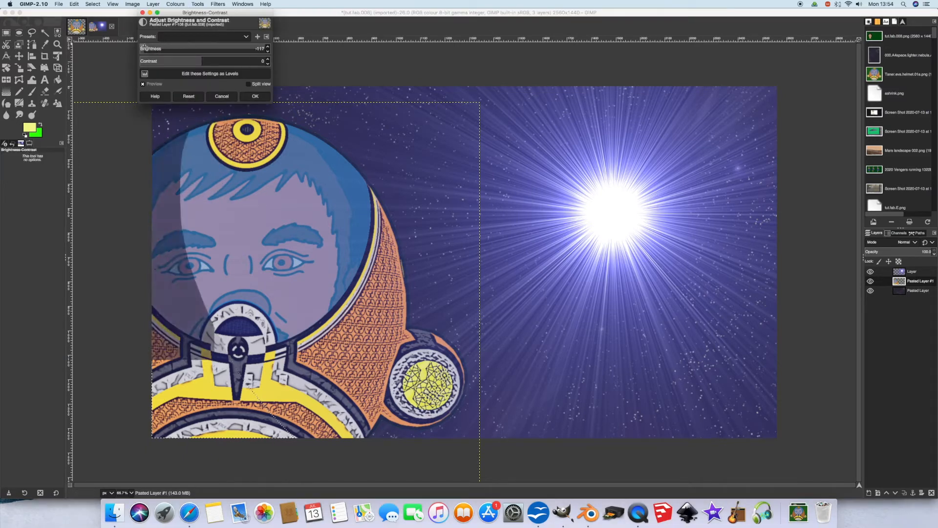
pyautogui.click(252, 97)
pyautogui.click(93, 4)
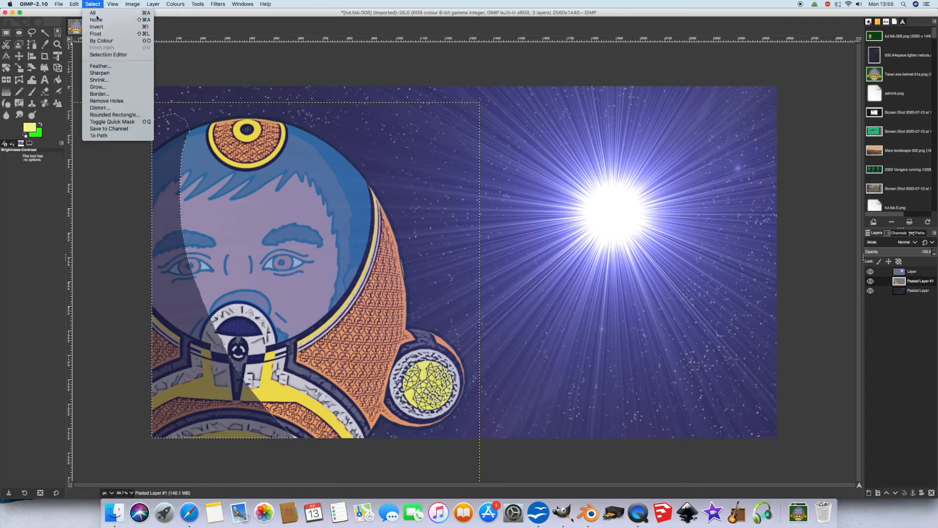
pyautogui.click(98, 21)
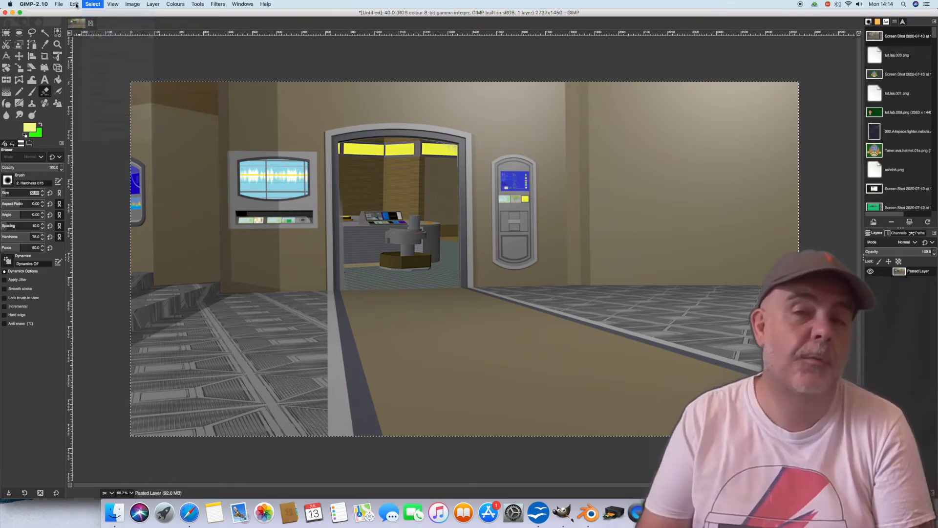
# Copy the whole spaceship interior image and paste it as a new layer above the original.
pyautogui.click(75, 4)
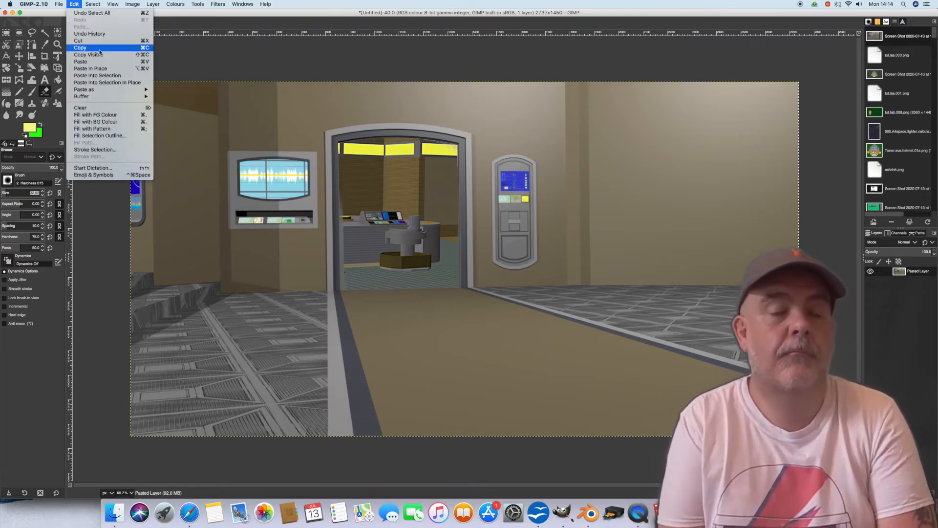
pyautogui.click(81, 48)
pyautogui.click(74, 3)
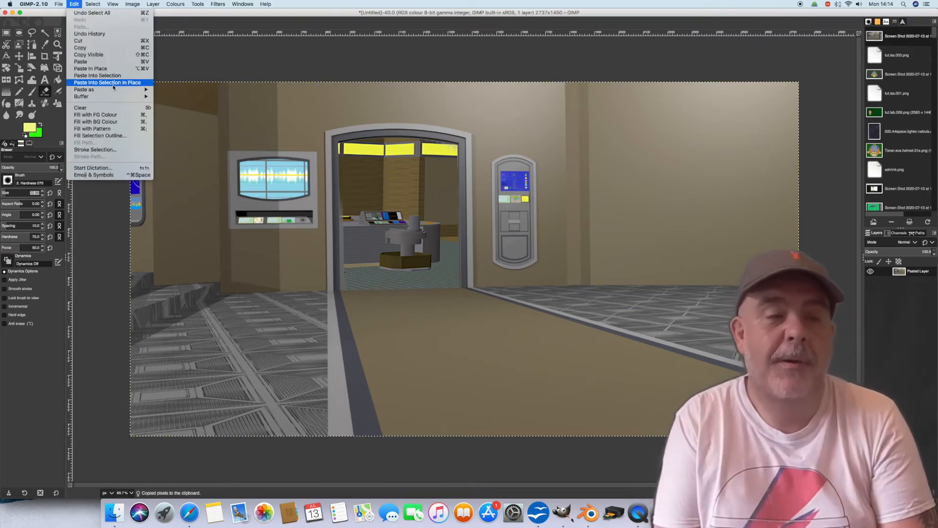
pyautogui.moveTo(117, 90)
pyautogui.click(183, 93)
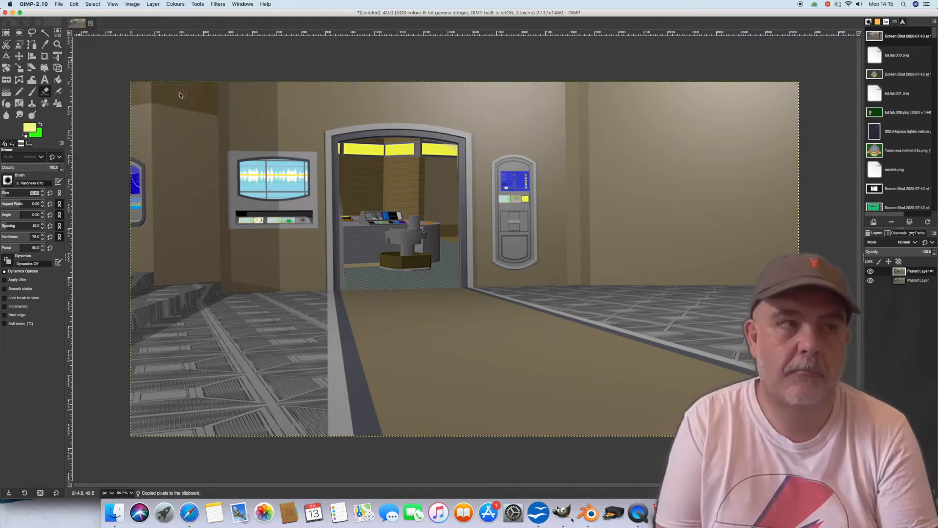
# Darken the pasted interior layer with Brightness-Contrast, setting the brightness to -111.
pyautogui.click(177, 4)
pyautogui.click(192, 61)
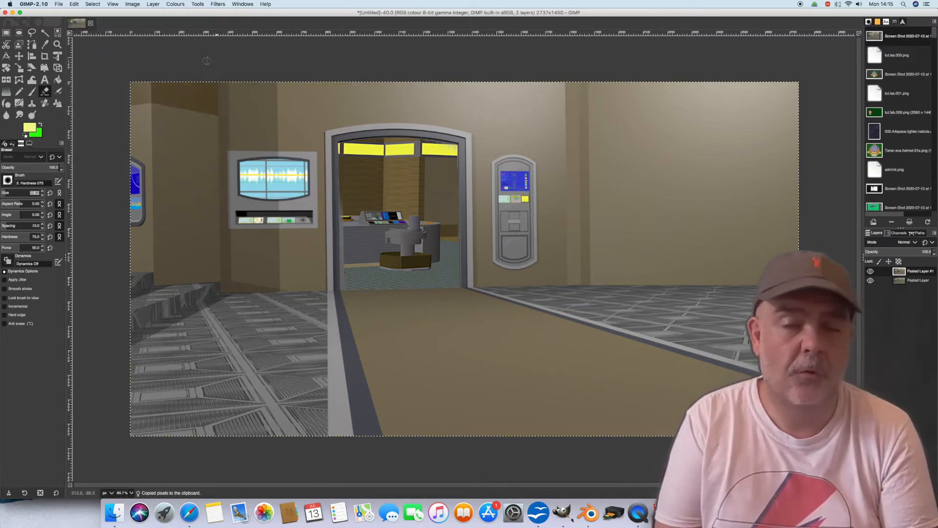
pyautogui.moveTo(192, 52); pyautogui.dragTo(187, 41)
pyautogui.moveTo(151, 46); pyautogui.dragTo(146, 46)
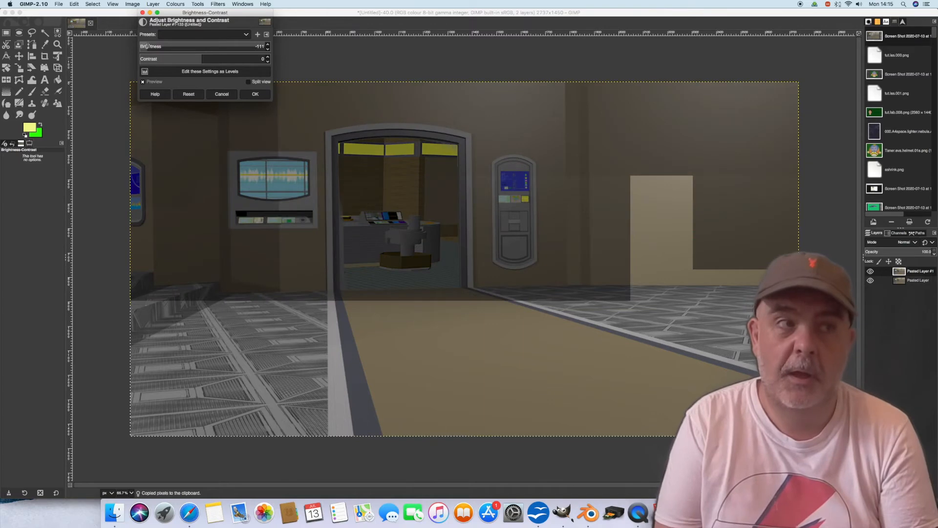
pyautogui.click(255, 94)
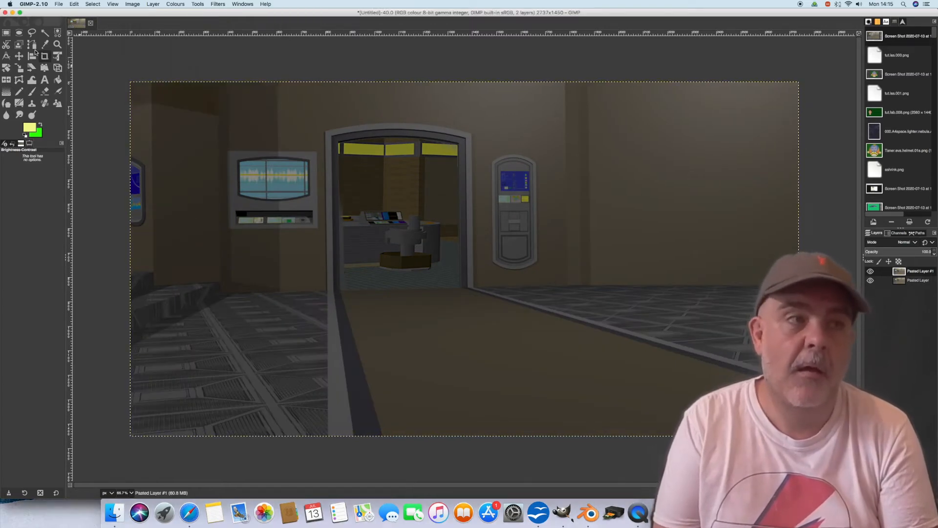
# With Free Select, outline the doorway opening together with a slanting beam of light across the floor to the image's lower edge.
pyautogui.press('f')
pyautogui.click(462, 286)
pyautogui.click(459, 144)
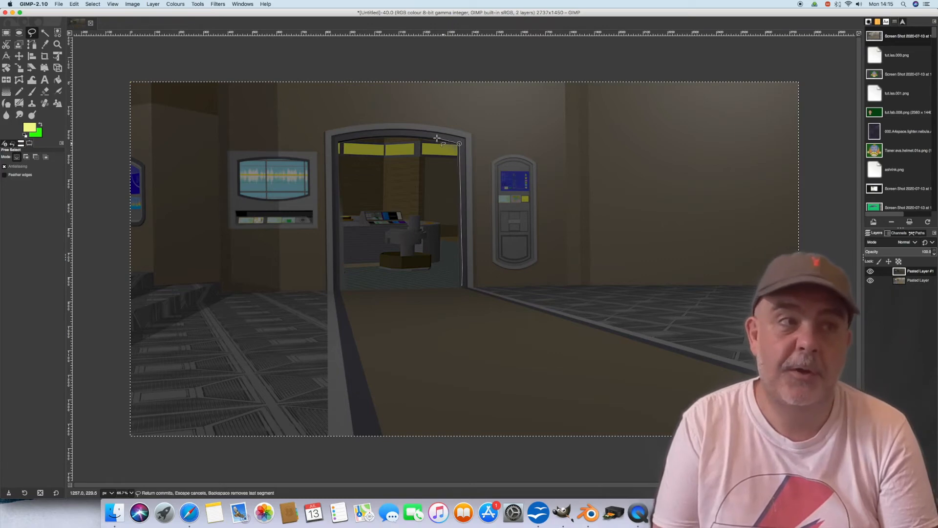
pyautogui.click(433, 138)
pyautogui.click(405, 135)
pyautogui.click(378, 136)
pyautogui.click(362, 138)
pyautogui.click(339, 142)
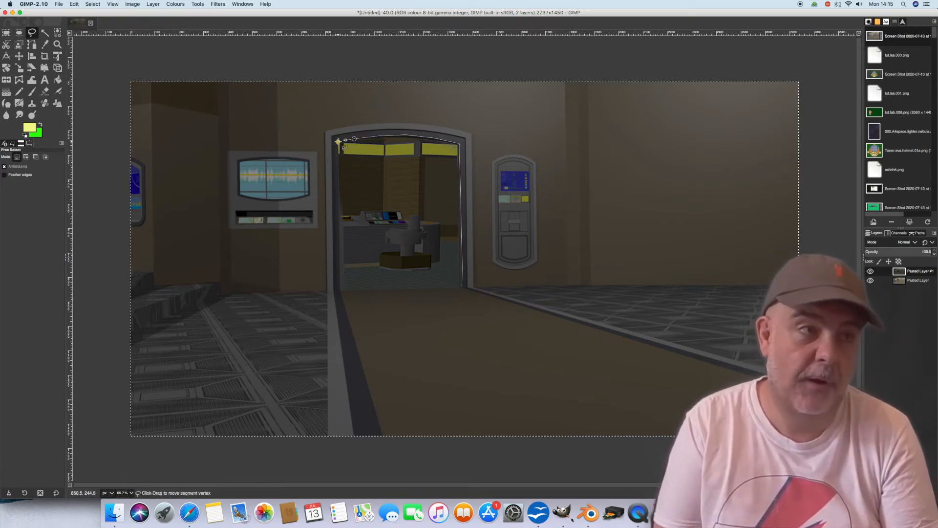
pyautogui.click(341, 290)
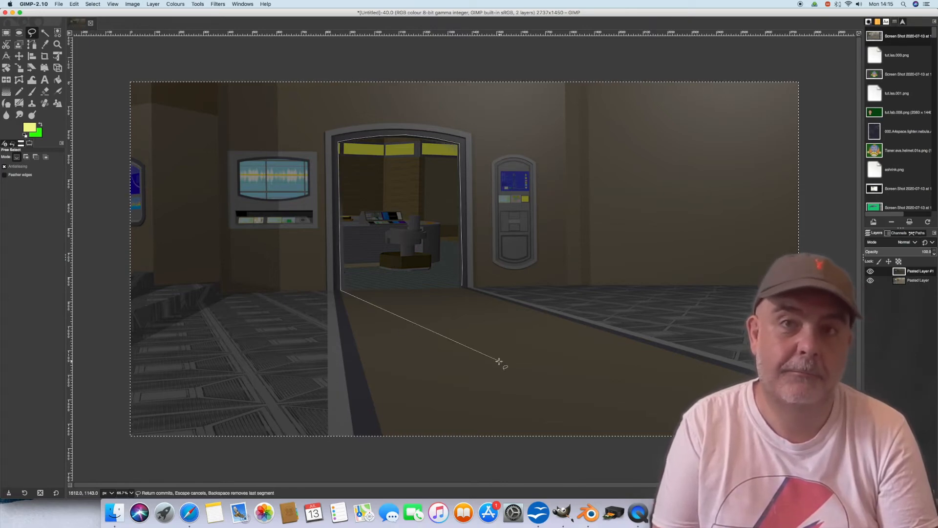
pyautogui.click(464, 287)
pyautogui.press('Return')
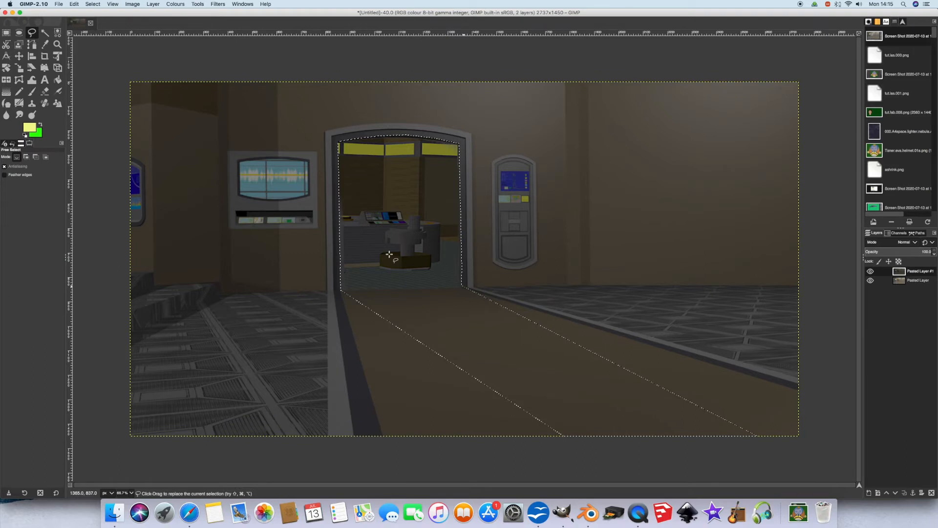
# Clear the selected doorway and light beam from the darkened layer and remove the selection.
pyautogui.click(74, 4)
pyautogui.click(104, 107)
pyautogui.click(93, 4)
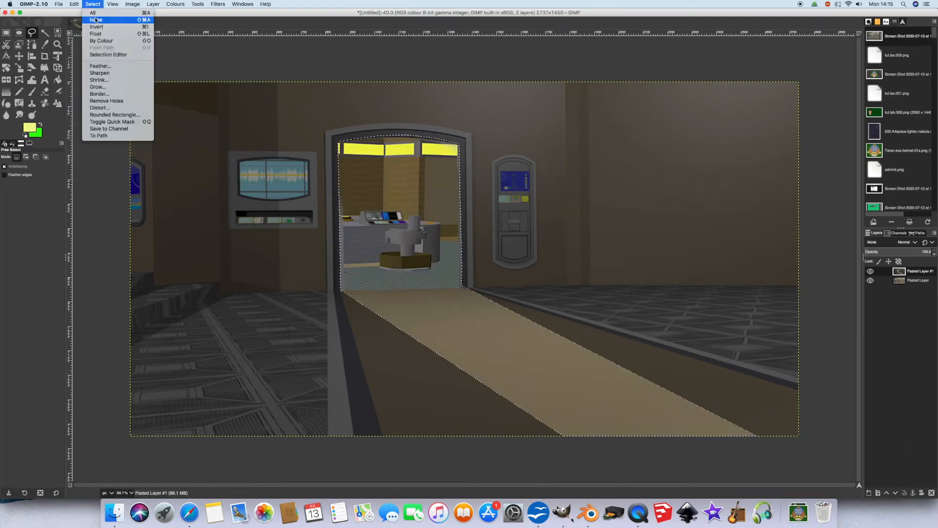
pyautogui.click(96, 19)
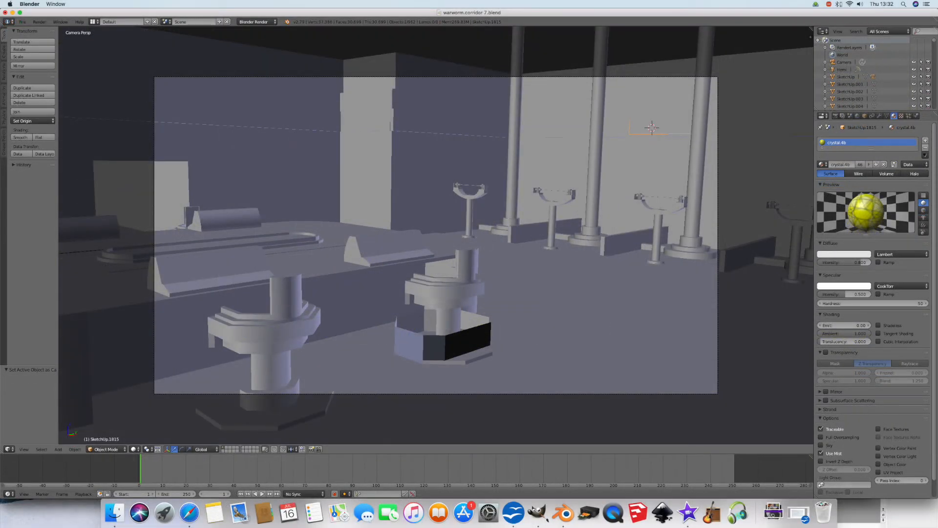
# In Blender, make the crystal material of the yellow wall light panels shadeless and render the control room.
pyautogui.click(878, 325)
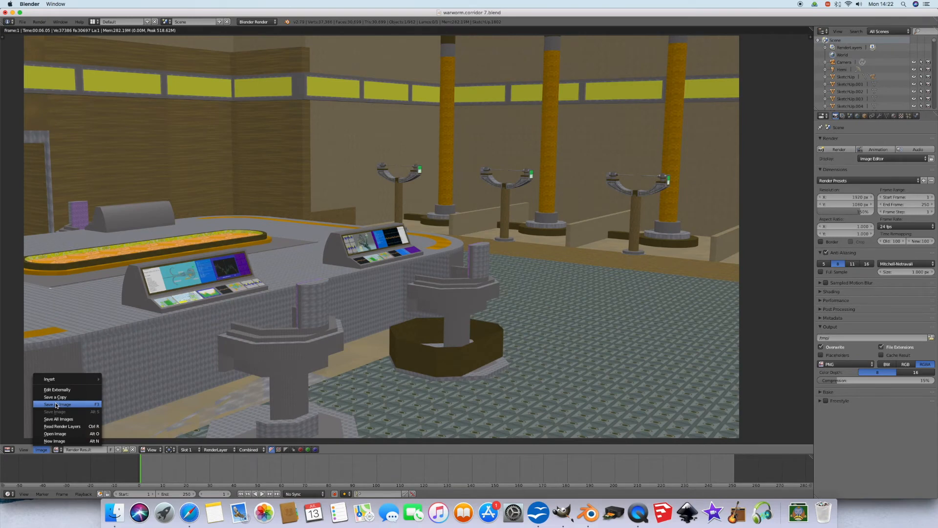
pyautogui.click(61, 402)
pyautogui.rightClick(290, 133)
pyautogui.click(893, 116)
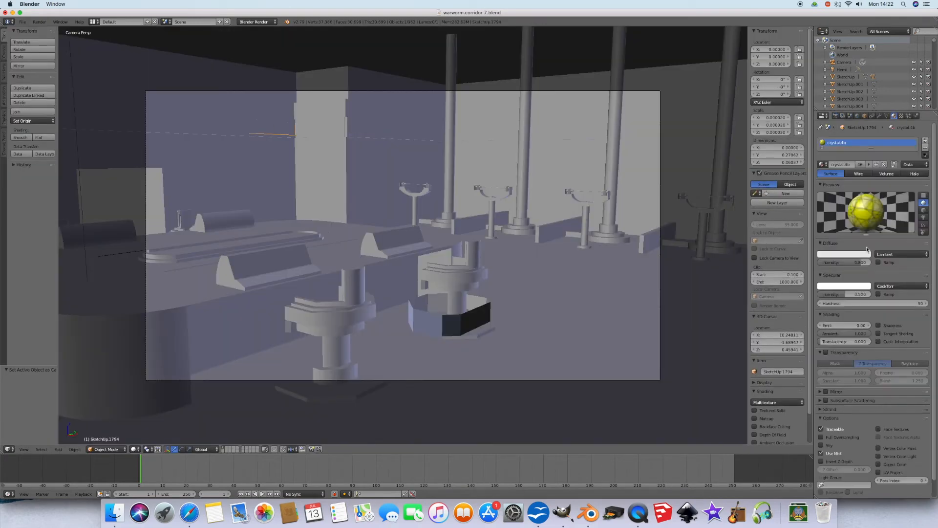
pyautogui.click(836, 115)
pyautogui.click(839, 149)
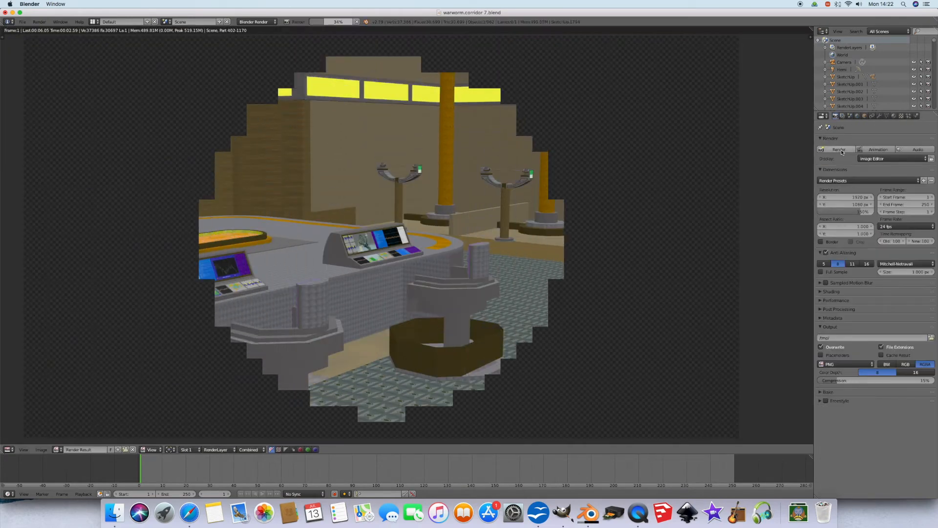
pyautogui.press('Escape')
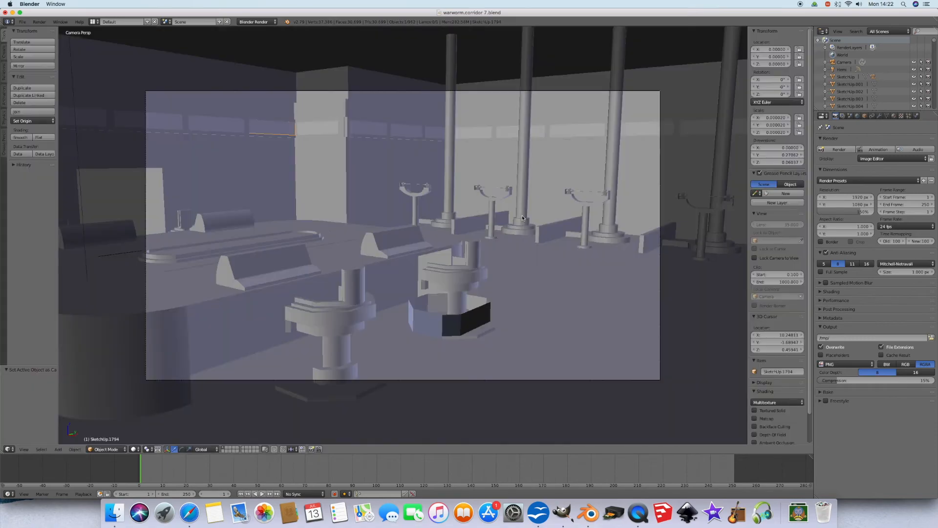
# Make the material of the first screen on the front console shadeless and render the room again.
pyautogui.click(893, 116)
pyautogui.rightClick(265, 264)
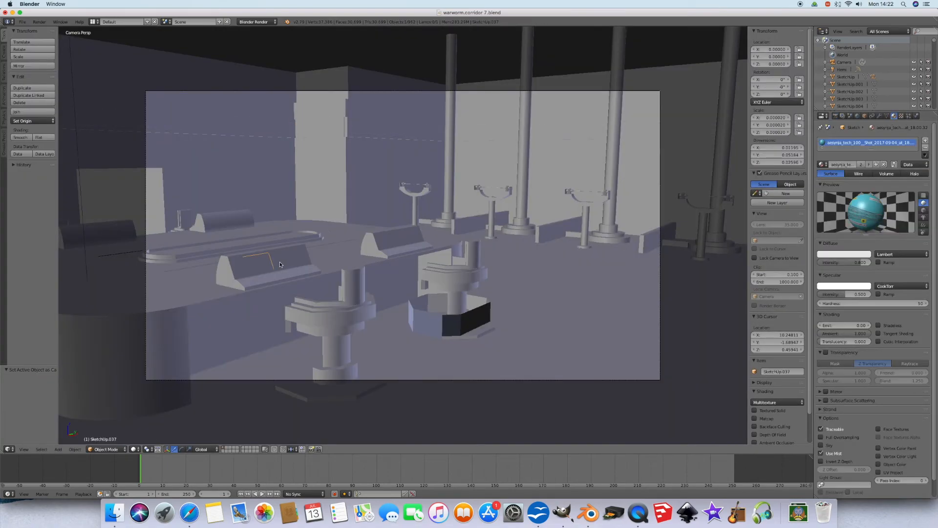
pyautogui.click(836, 116)
pyautogui.click(839, 149)
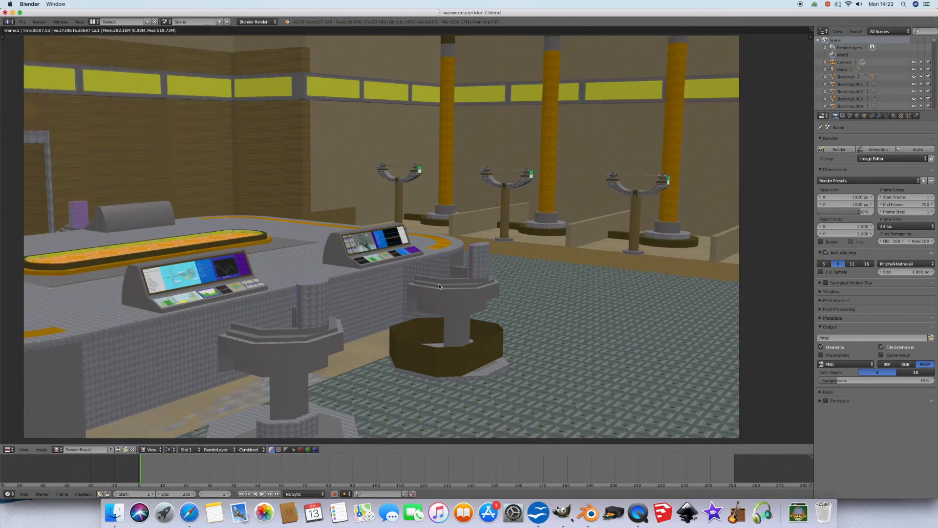
pyautogui.press('Escape')
# Make the materials of the other screens on the two front consoles shadeless.
pyautogui.rightClick(283, 261)
pyautogui.click(894, 116)
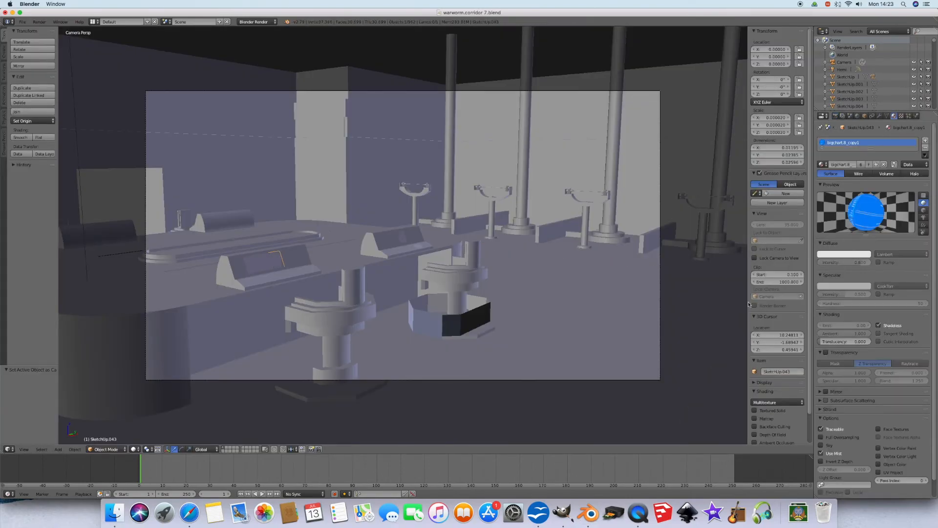
pyautogui.rightClick(401, 239)
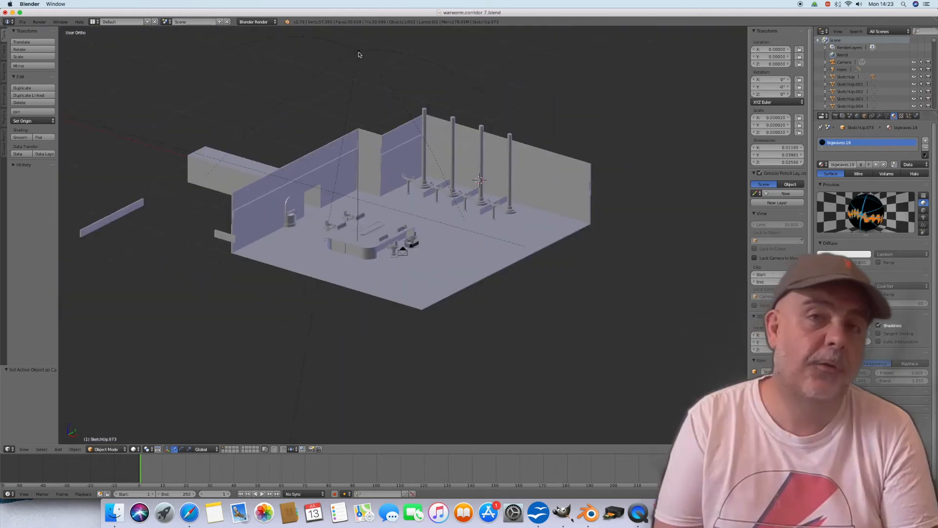
# Select the Hemi lamp above the room and render the scene.
pyautogui.click(835, 116)
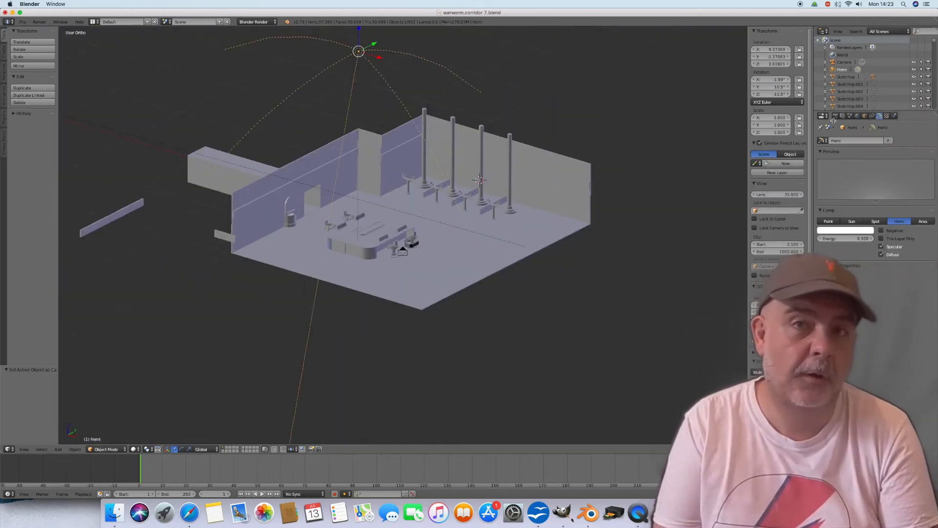
pyautogui.click(838, 149)
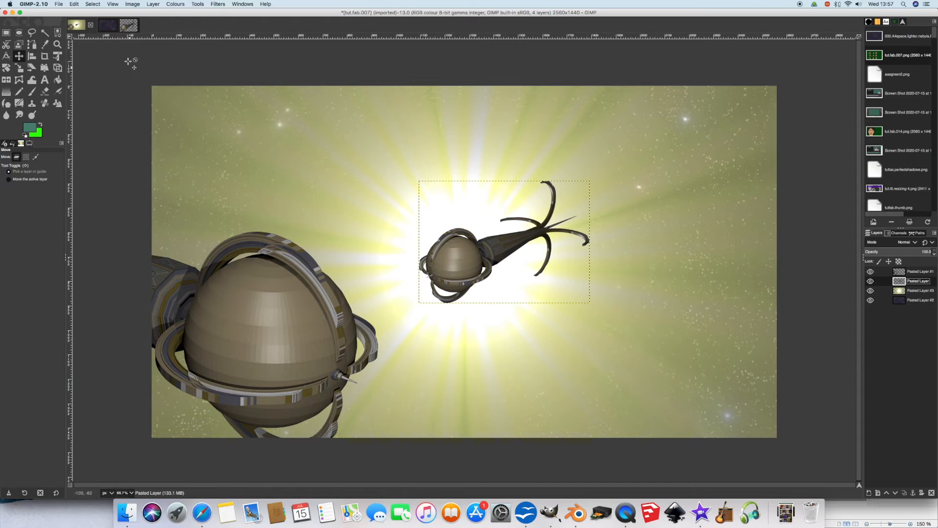
# In GIMP, turn the distant ship in front of the supernova into a silhouette with brightness -127 and contrast 127.
pyautogui.click(172, 5)
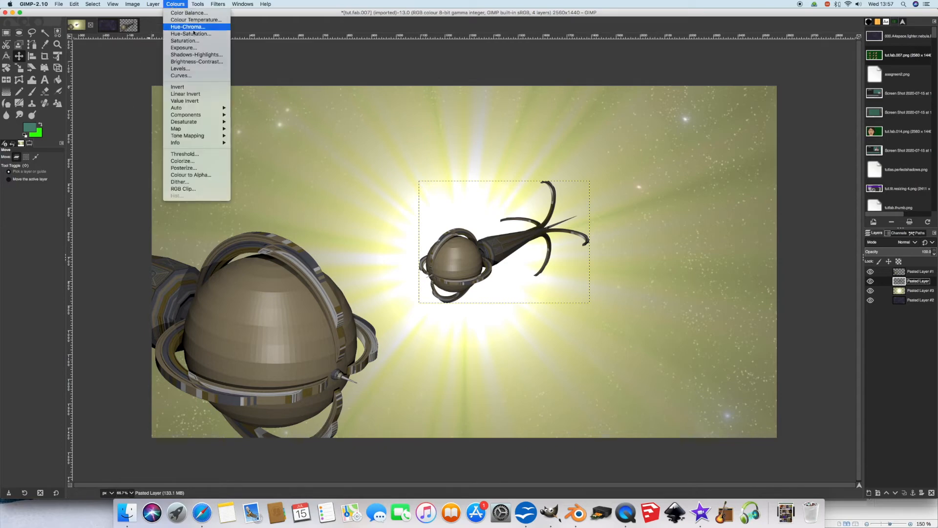
pyautogui.click(225, 63)
pyautogui.moveTo(201, 47); pyautogui.dragTo(140, 48)
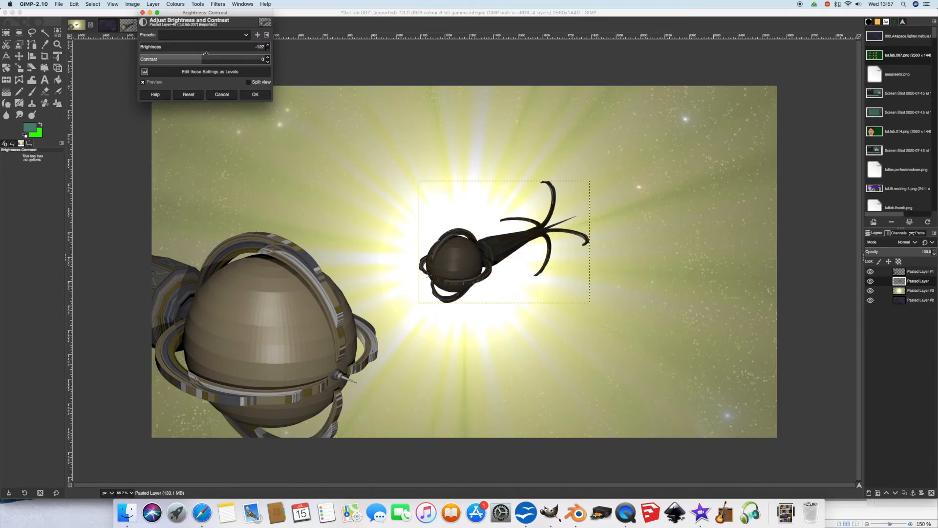
pyautogui.moveTo(206, 58); pyautogui.dragTo(268, 59)
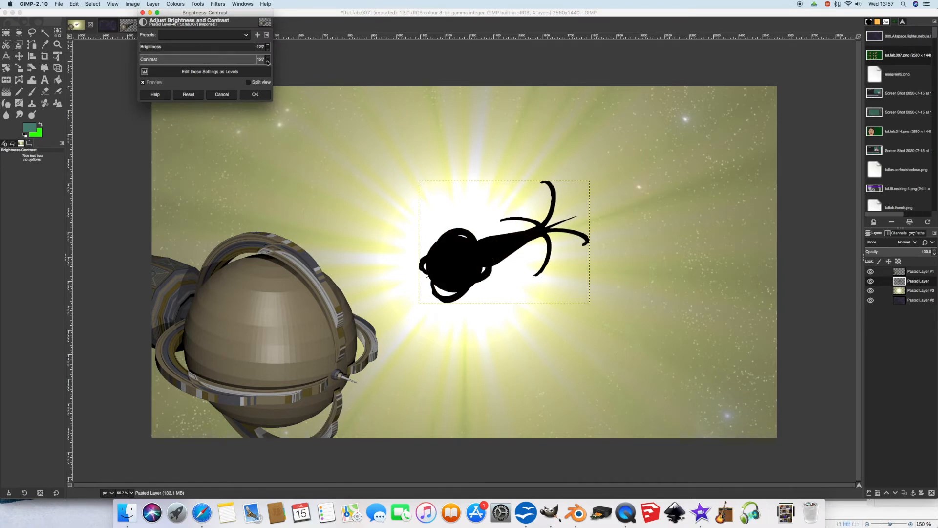
pyautogui.click(256, 95)
pyautogui.click(910, 300)
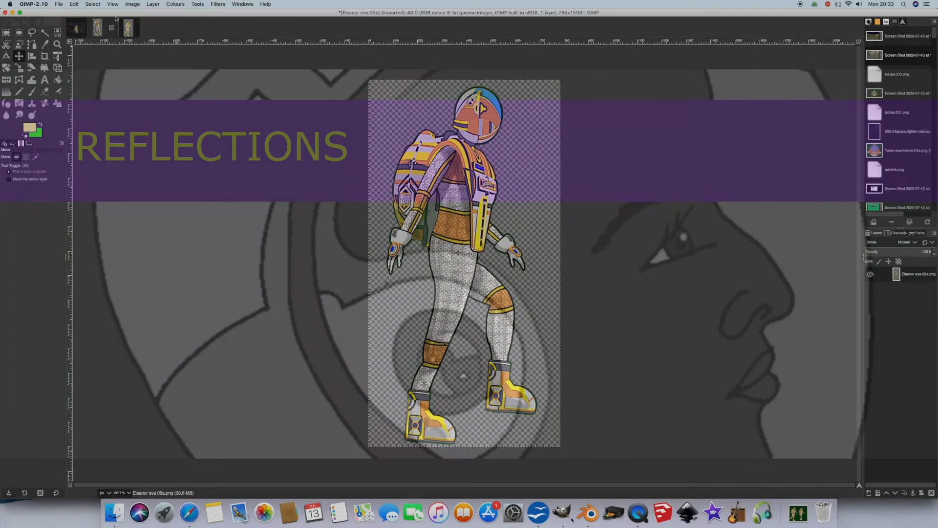
# Flip the walking astronaut image horizontally and copy the whole flipped figure.
pyautogui.click(133, 4)
pyautogui.moveTo(173, 46)
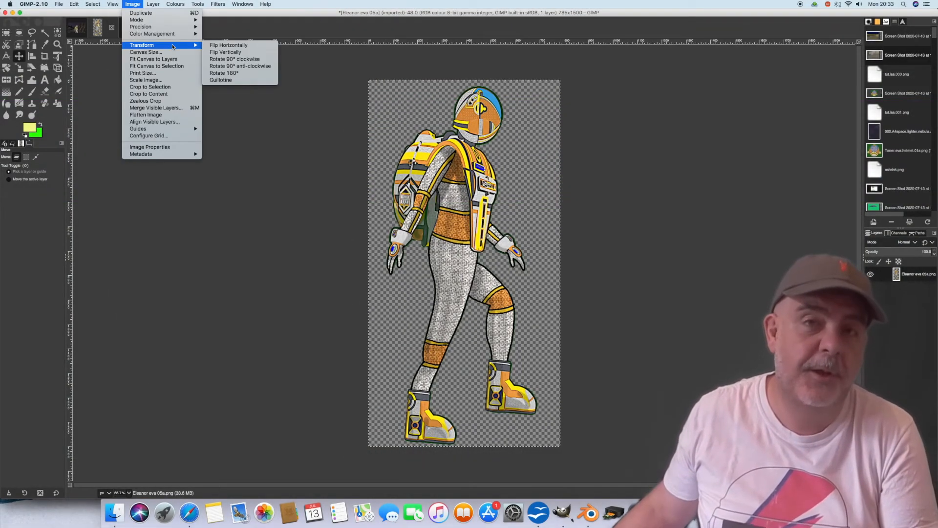
pyautogui.click(273, 45)
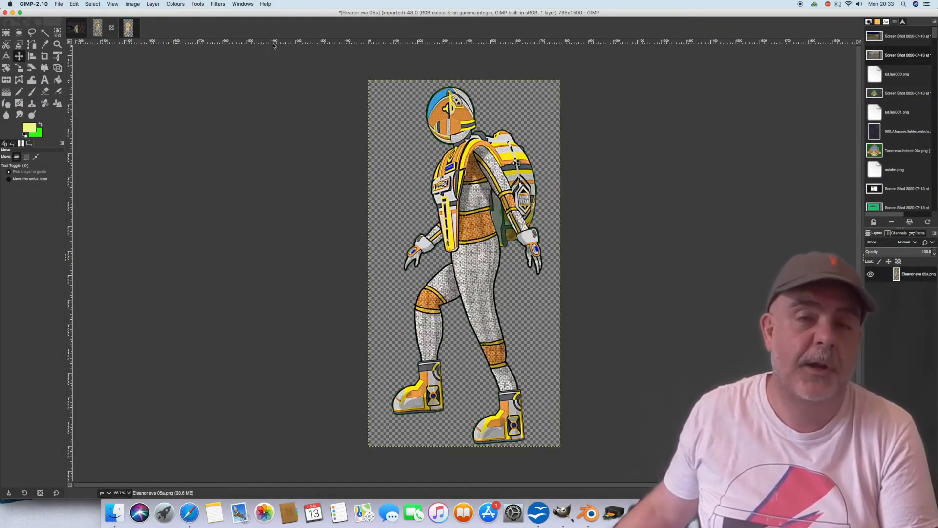
pyautogui.click(90, 4)
pyautogui.click(86, 12)
pyautogui.click(74, 4)
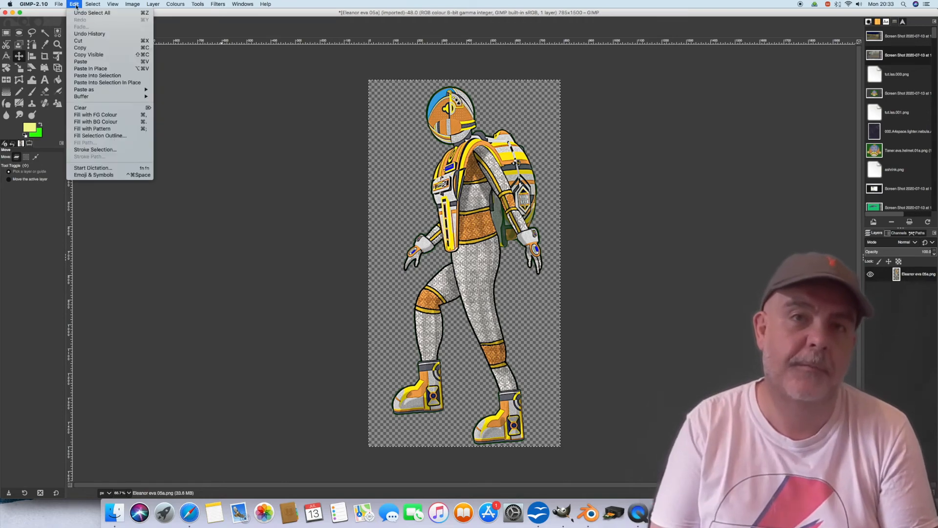
pyautogui.click(91, 55)
# Paste the flipped astronaut as a new layer in the rocky scene and move it onto the rock face, facing the original.
pyautogui.click(76, 28)
pyautogui.click(74, 4)
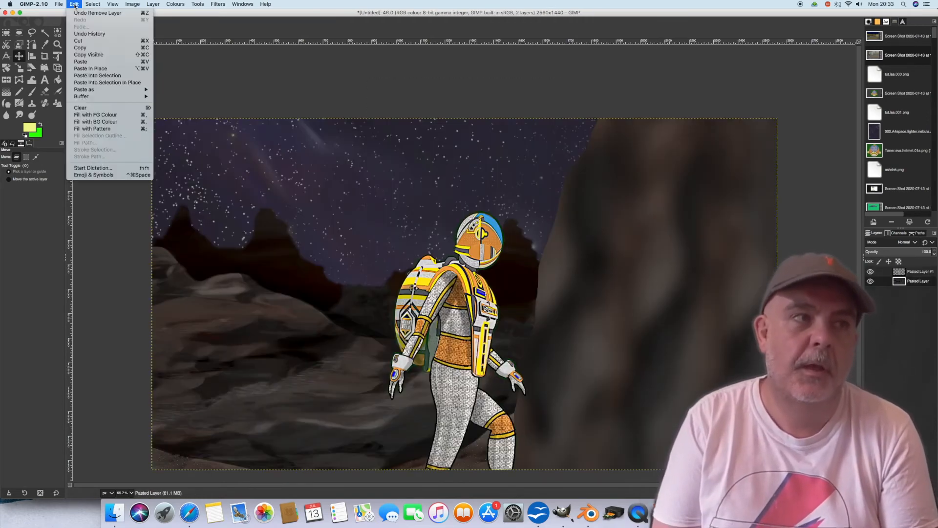
pyautogui.moveTo(117, 88)
pyautogui.click(173, 87)
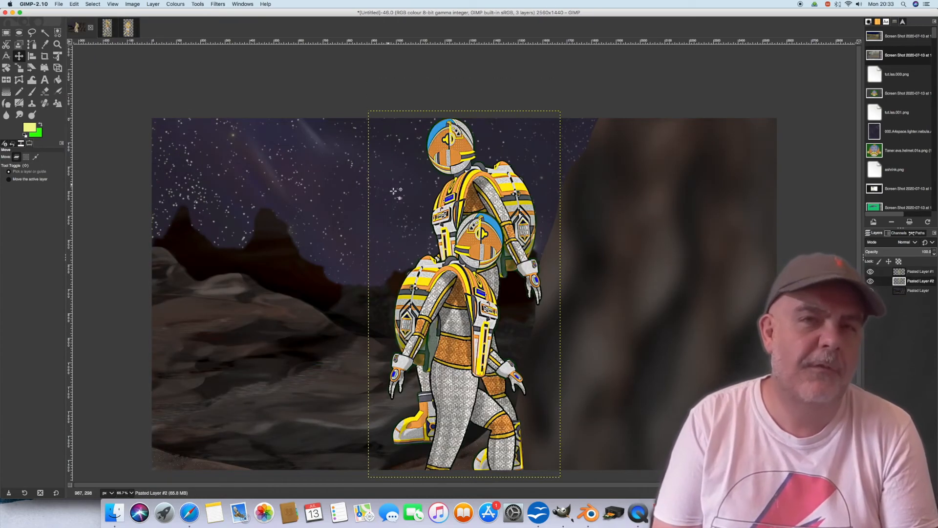
pyautogui.moveTo(479, 197); pyautogui.dragTo(646, 292)
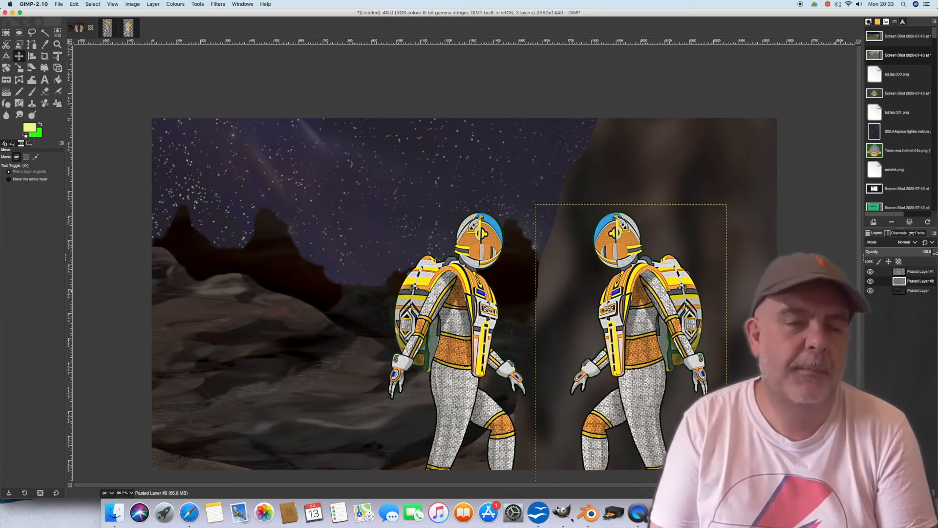
# Lower the opacity of the flipped astronaut layer to a faint reflection on the rock, and select the background layer.
pyautogui.click(915, 251)
pyautogui.moveTo(914, 249); pyautogui.dragTo(871, 250)
pyautogui.click(914, 292)
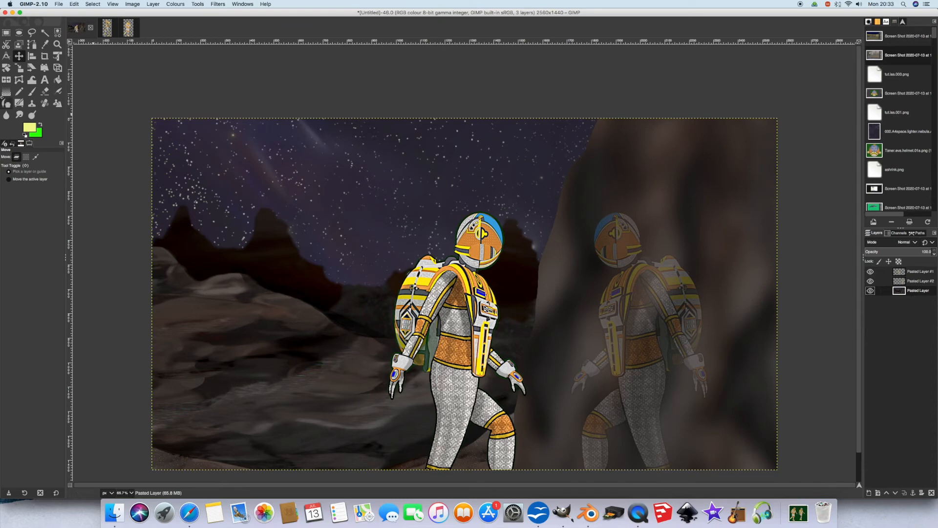
# Partly erase the reflected astronaut on its own layer with the Eraser, and reselect the background layer.
pyautogui.click(45, 92)
pyautogui.press('pageup')
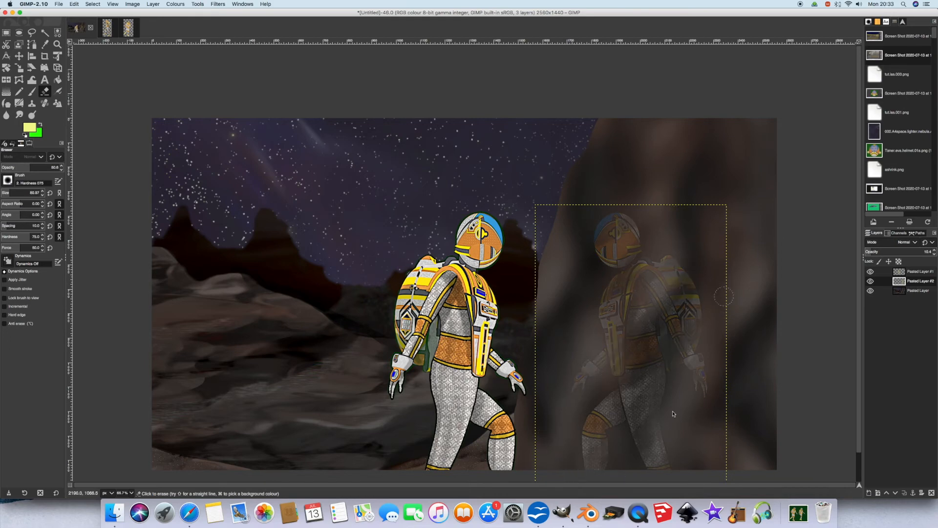
pyautogui.click(902, 292)
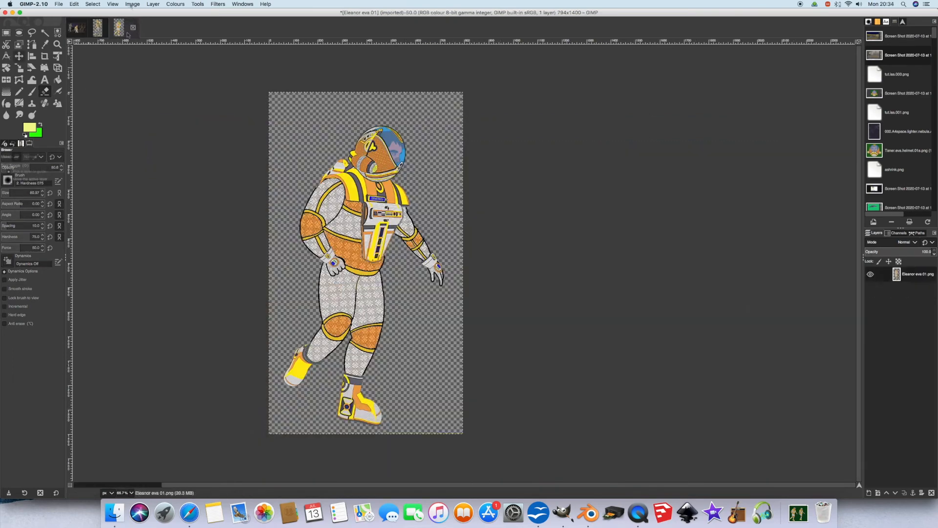
# Flip the second astronaut image vertically and copy the whole upside-down figure.
pyautogui.click(133, 4)
pyautogui.moveTo(143, 46)
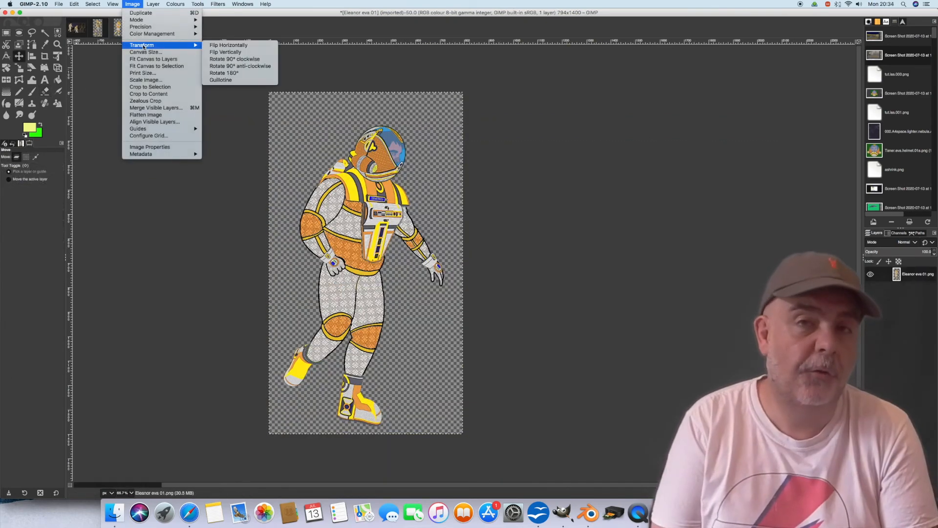
pyautogui.click(230, 51)
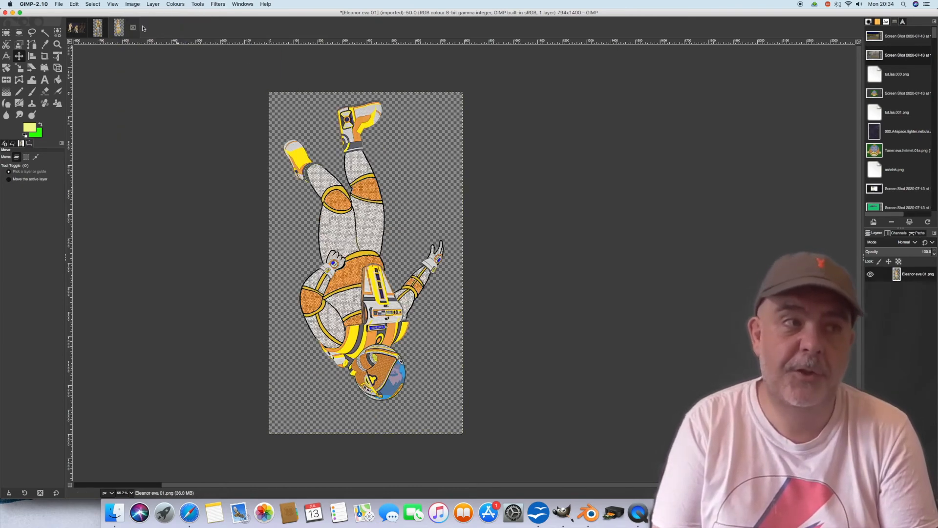
pyautogui.click(92, 4)
pyautogui.moveTo(74, 4)
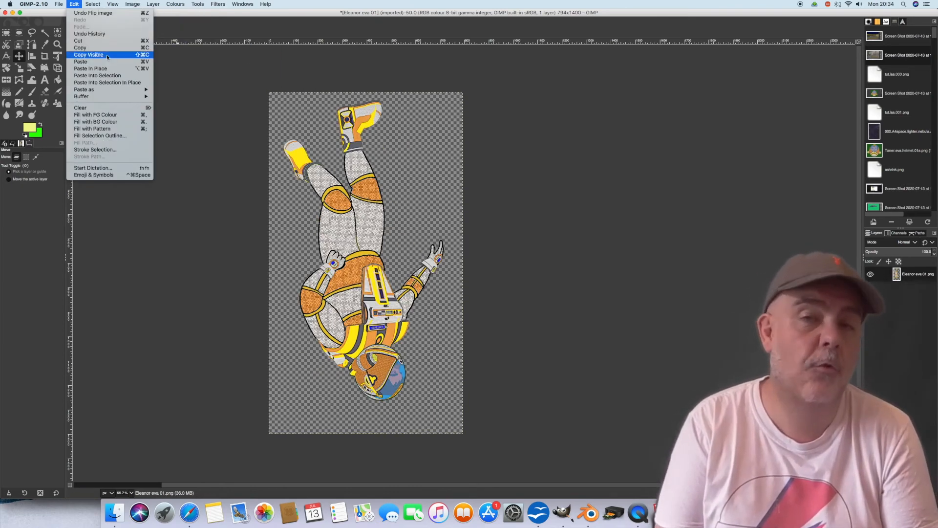
pyautogui.click(103, 49)
# Paste the upside-down astronaut as a new layer in the rocky scene and move it directly beneath the standing astronaut's foot.
pyautogui.click(74, 27)
pyautogui.click(75, 4)
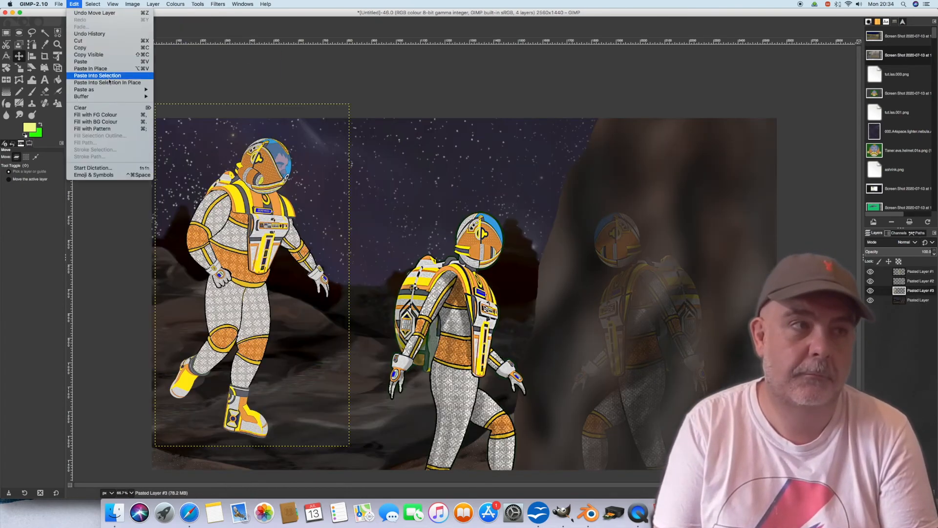
pyautogui.moveTo(122, 88)
pyautogui.click(169, 88)
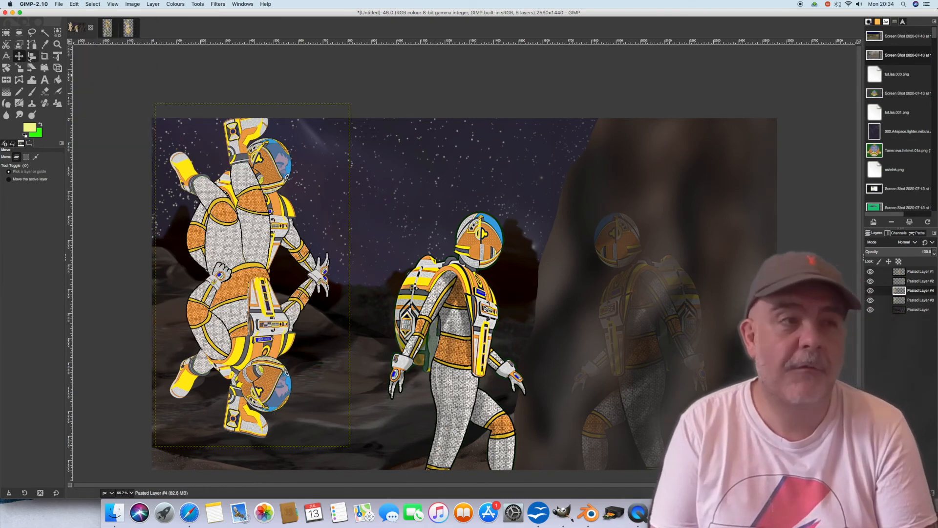
pyautogui.moveTo(247, 132); pyautogui.dragTo(253, 461)
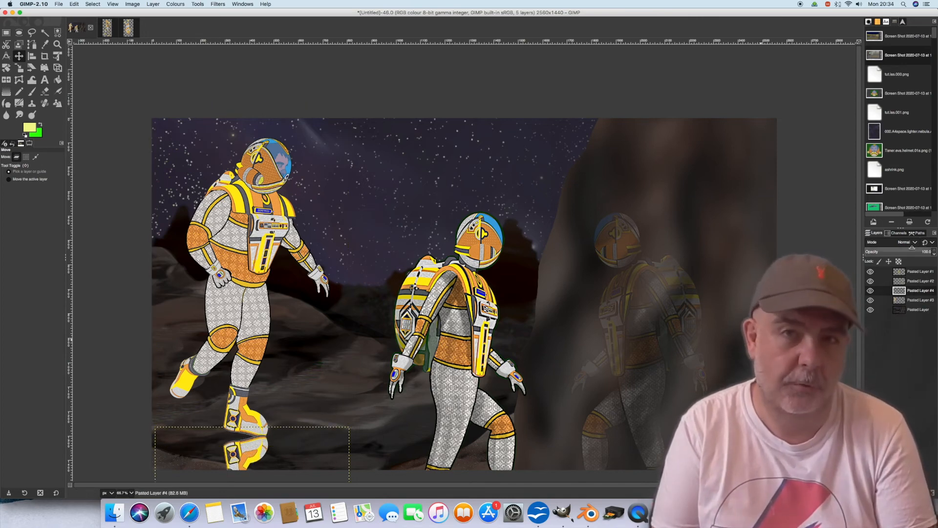
# Fade the upside-down astronaut layer to a faint ground reflection and set the Eraser to a reduced opacity of about 36.
pyautogui.moveTo(899, 251); pyautogui.dragTo(871, 251)
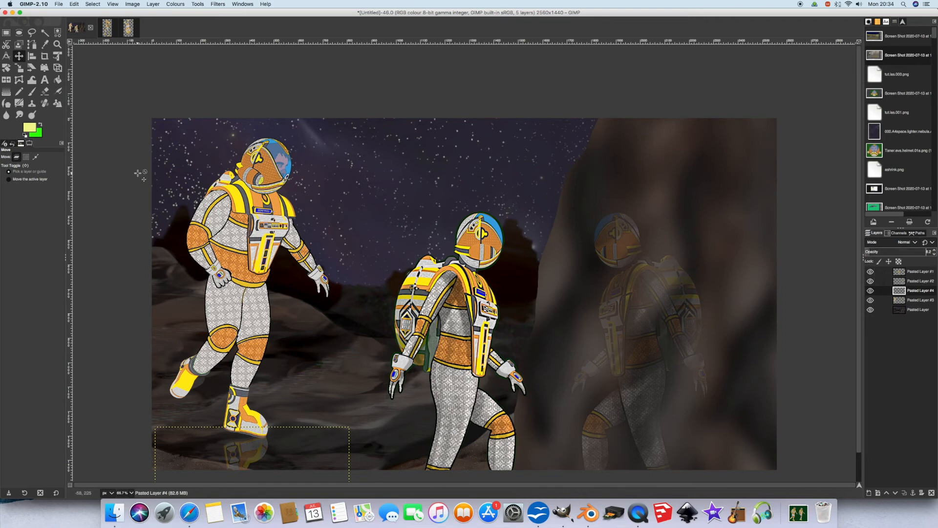
pyautogui.click(45, 91)
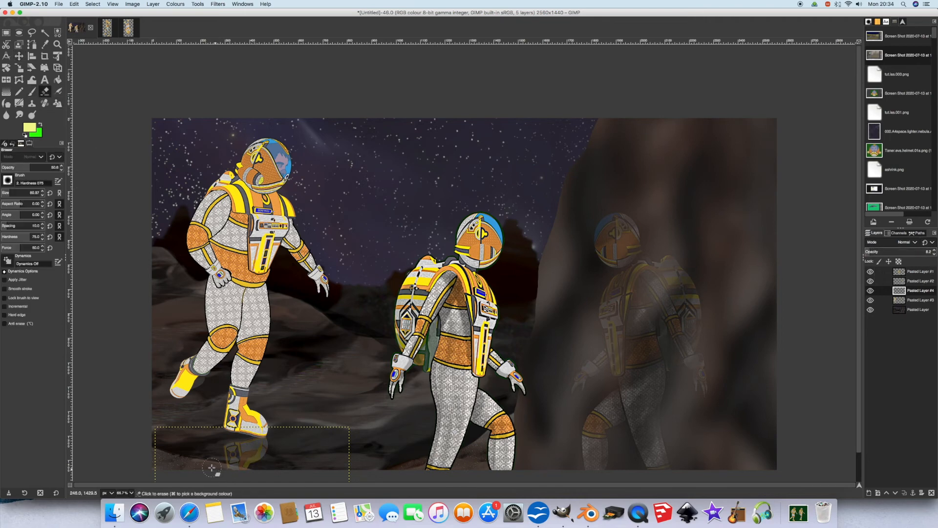
pyautogui.click(37, 169)
pyautogui.moveTo(46, 165); pyautogui.dragTo(64, 167)
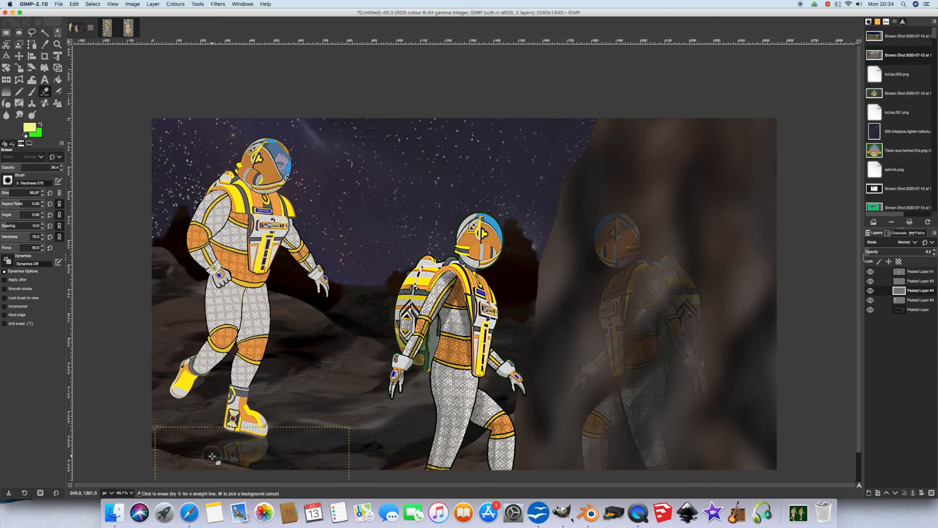
pyautogui.click(908, 312)
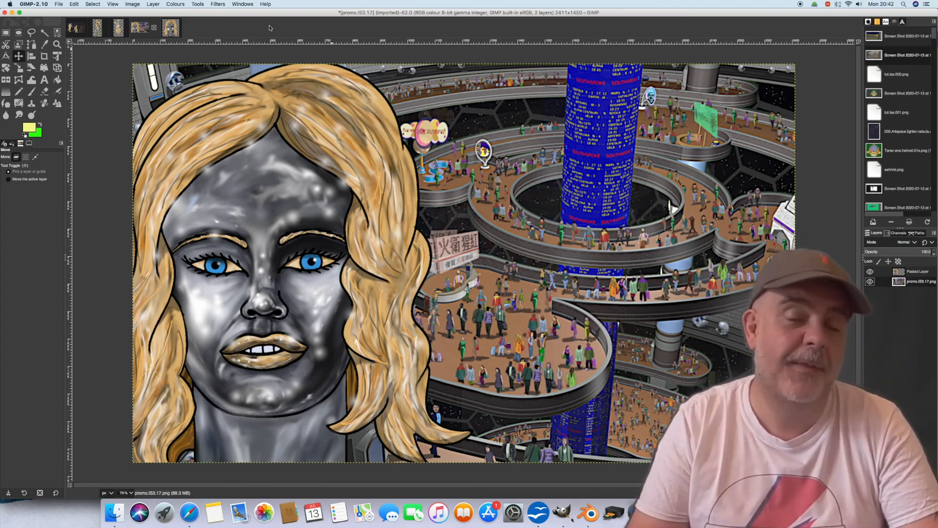
# Apply a Gaussian Blur of about 2.5 in both directions to the crowded station background layer.
pyautogui.click(218, 4)
pyautogui.moveTo(274, 45)
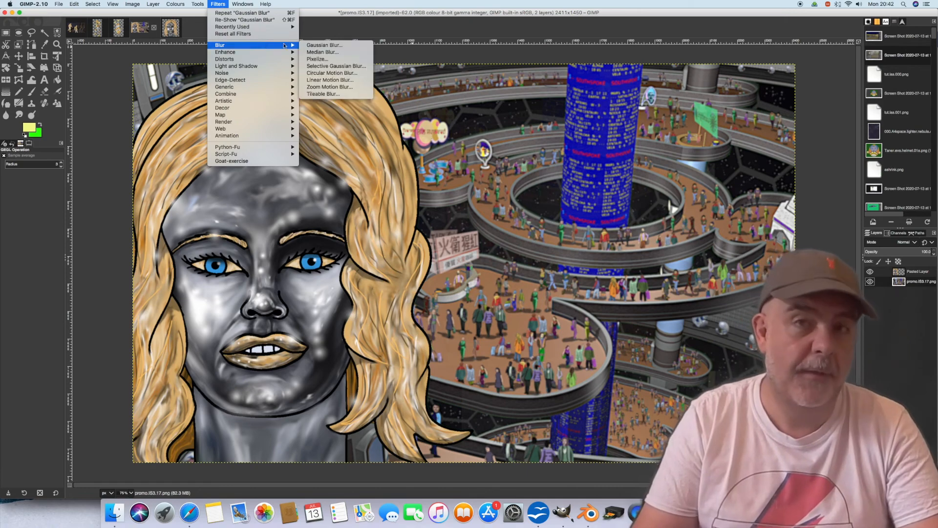
pyautogui.click(315, 46)
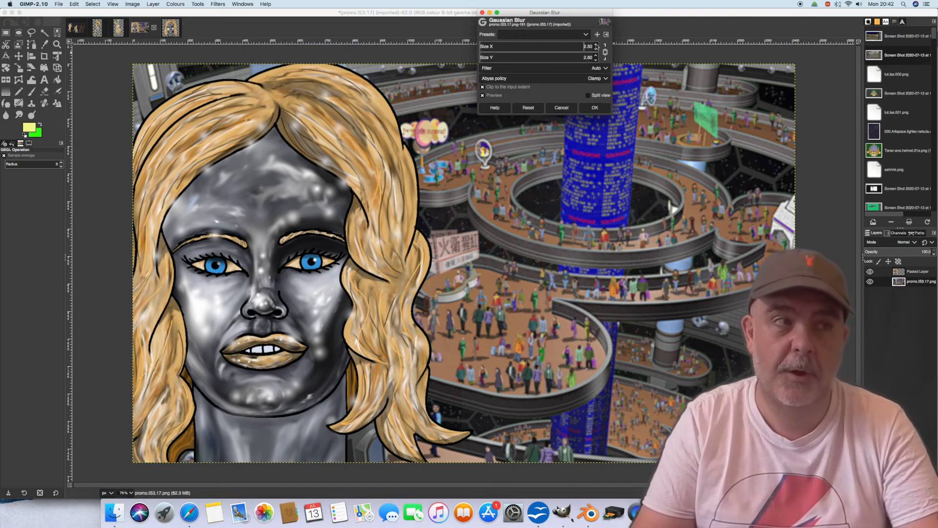
pyautogui.click(605, 107)
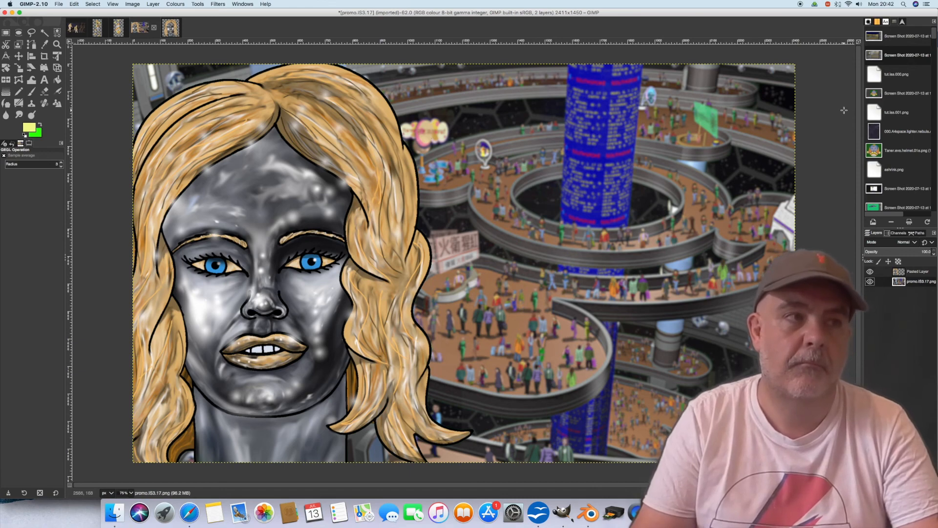
# Raise the brightness of the blurred station background behind the portrait, leaving the contrast at 0.
pyautogui.click(176, 4)
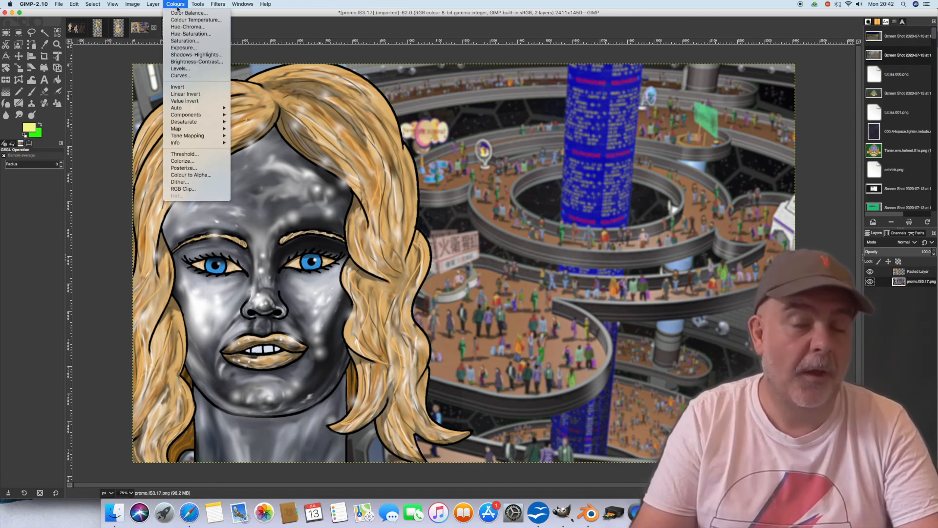
pyautogui.click(215, 62)
pyautogui.moveTo(209, 44); pyautogui.dragTo(229, 44)
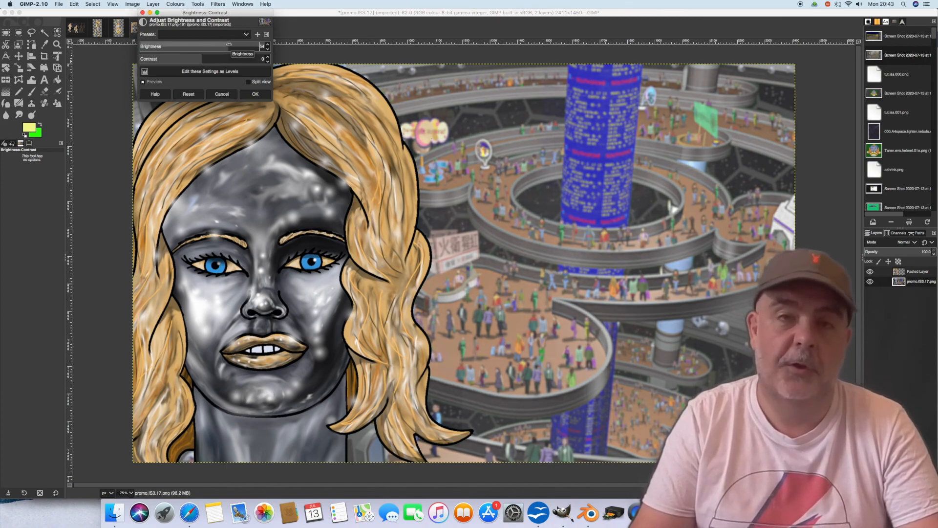
pyautogui.click(255, 94)
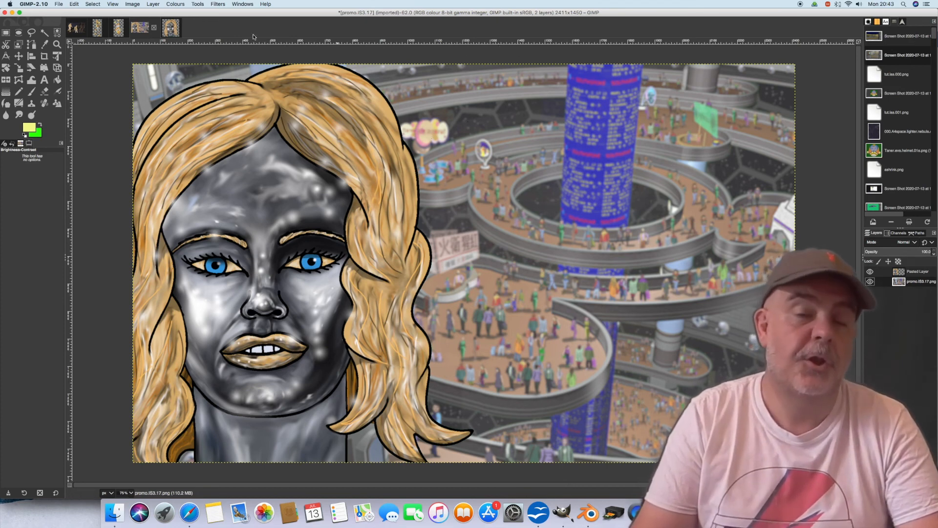
# Reduce the station background's saturation to about -52 with Hue-Saturation.
pyautogui.click(176, 4)
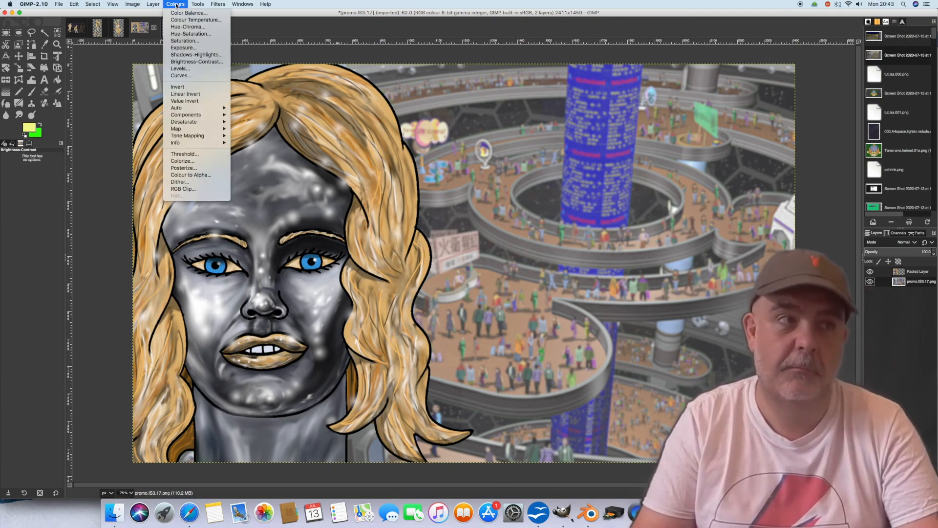
pyautogui.click(191, 34)
pyautogui.moveTo(544, 148); pyautogui.dragTo(512, 149)
pyautogui.click(594, 179)
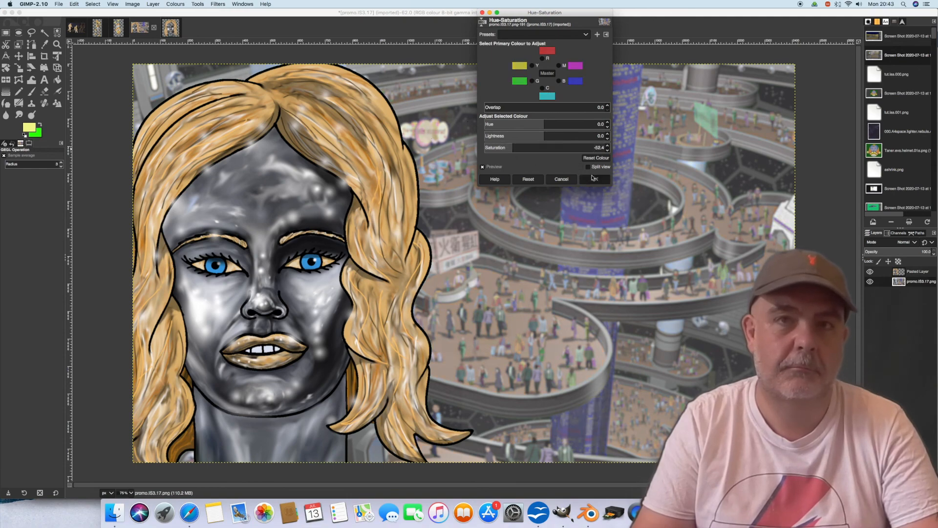